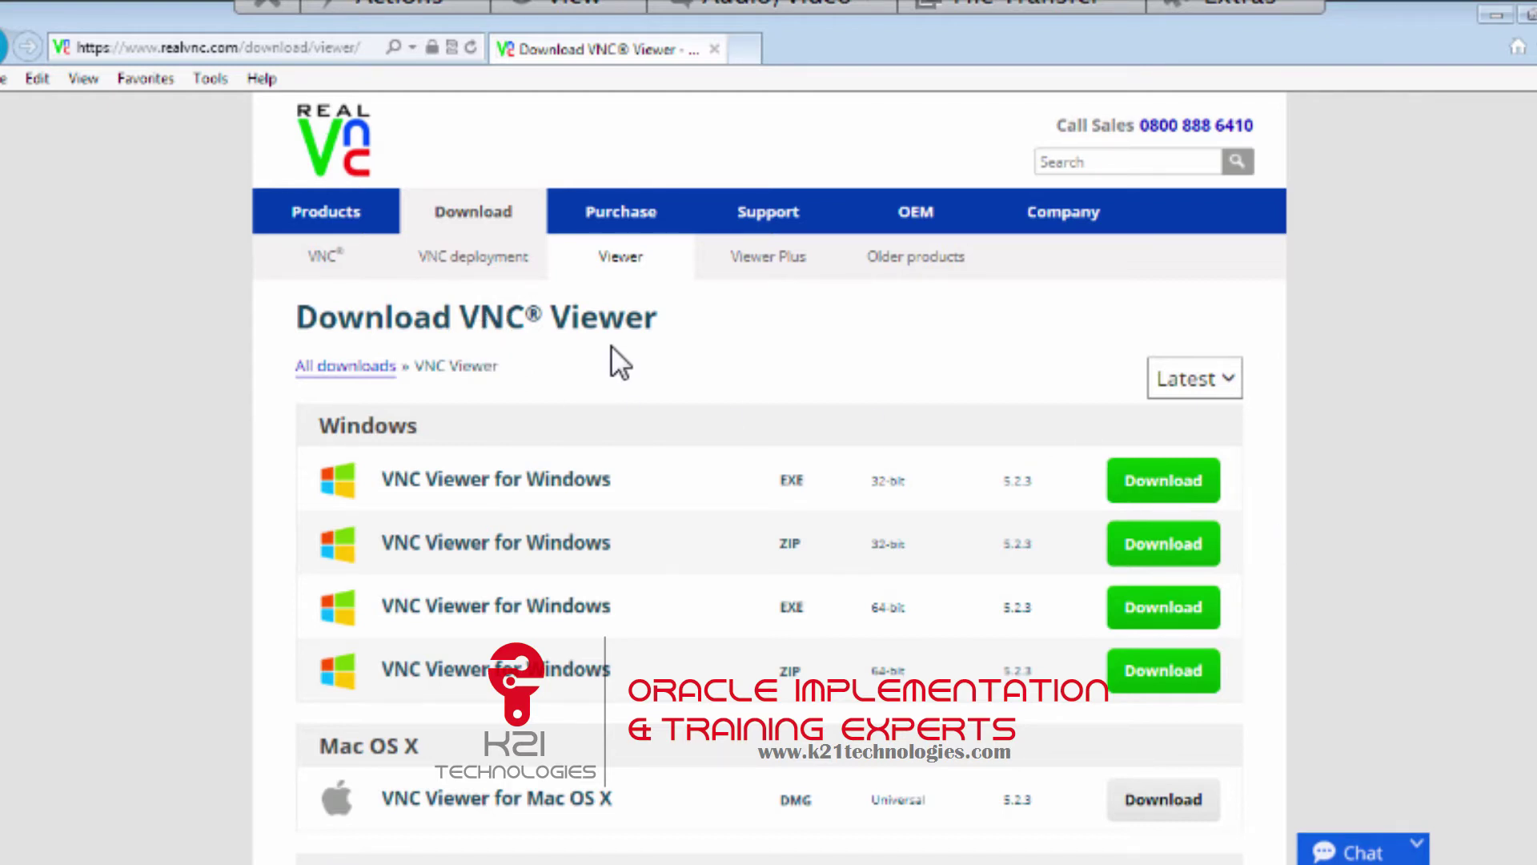
click(317, 45)
click(368, 50)
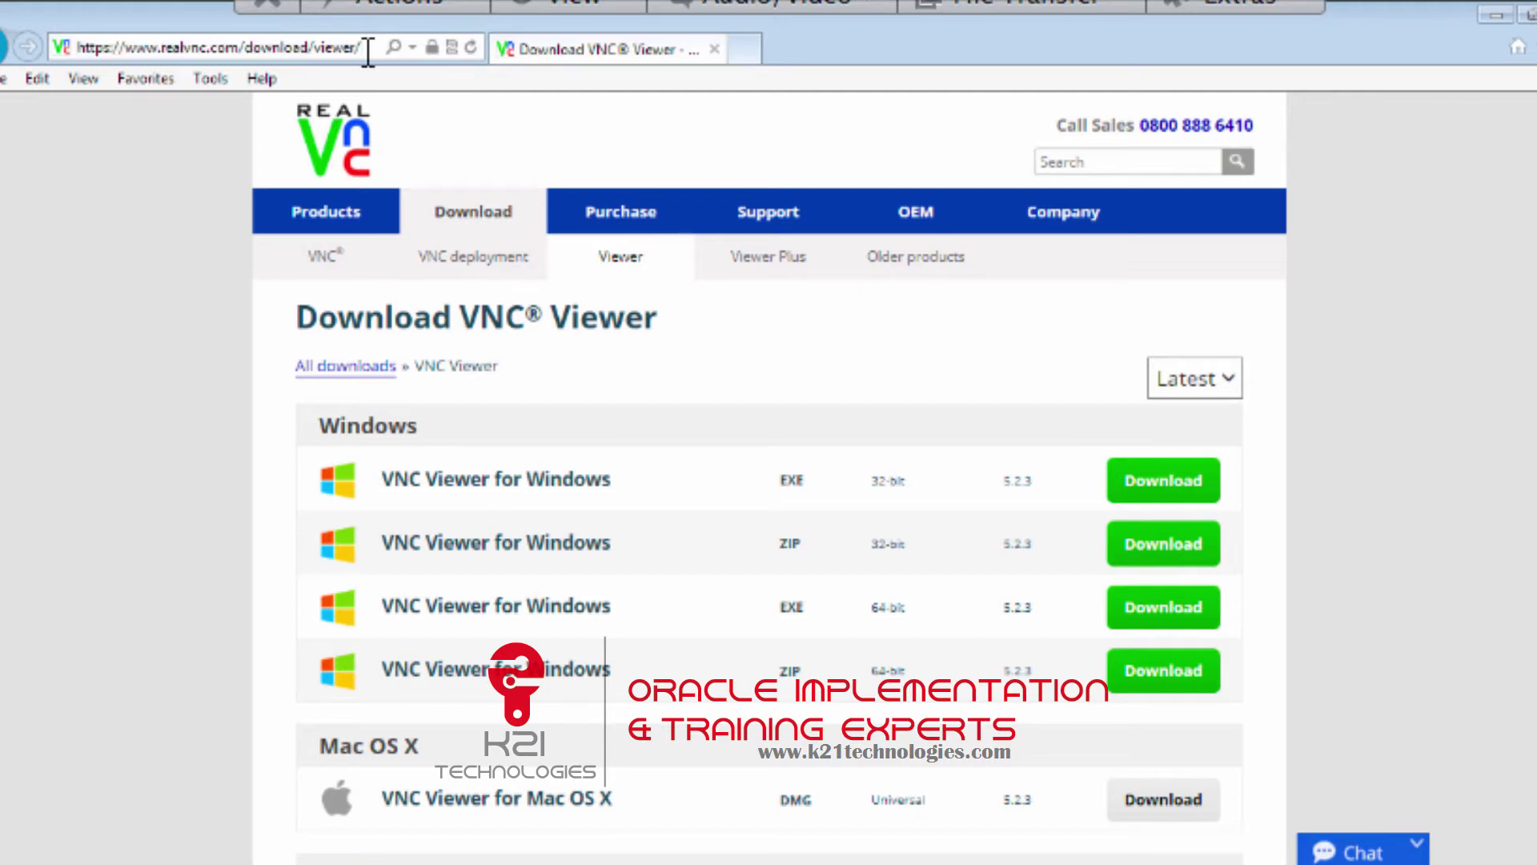
click(160, 49)
scroll(768, 481, down, 2)
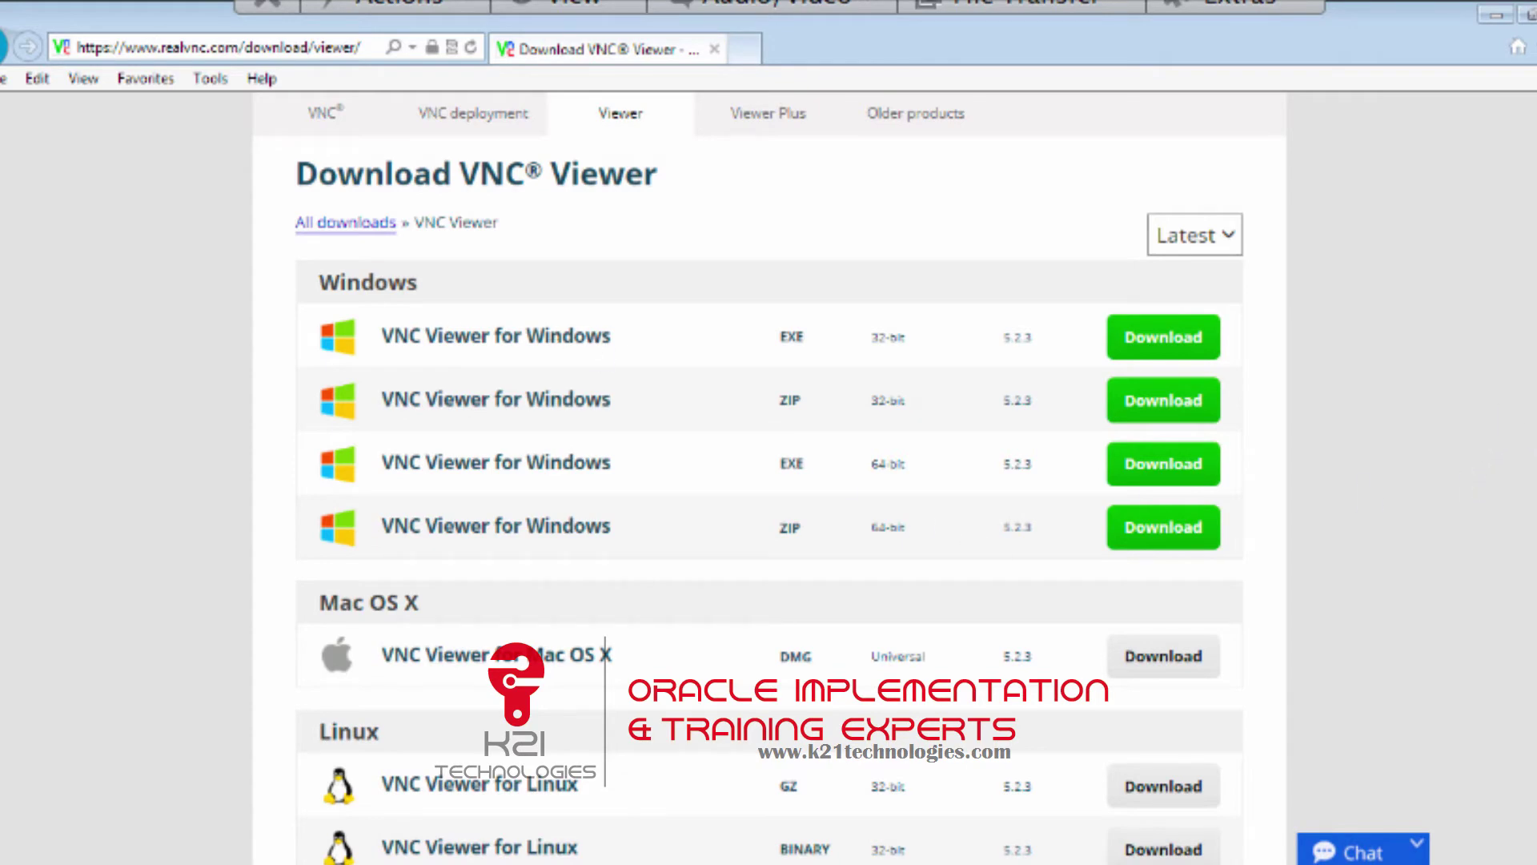
scroll(769, 481, down, 12)
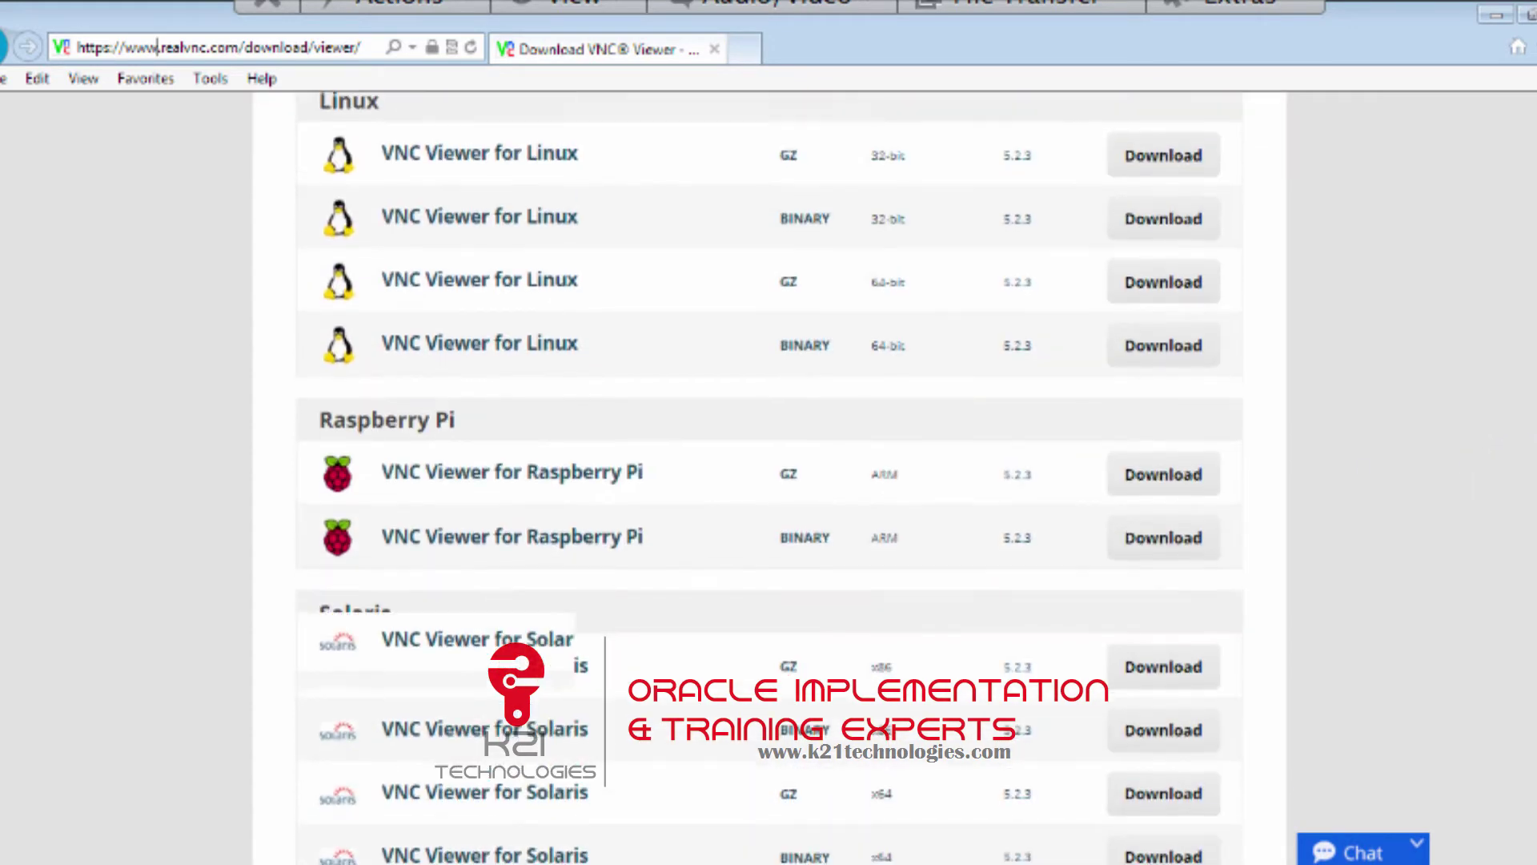
scroll(769, 480, down, 4)
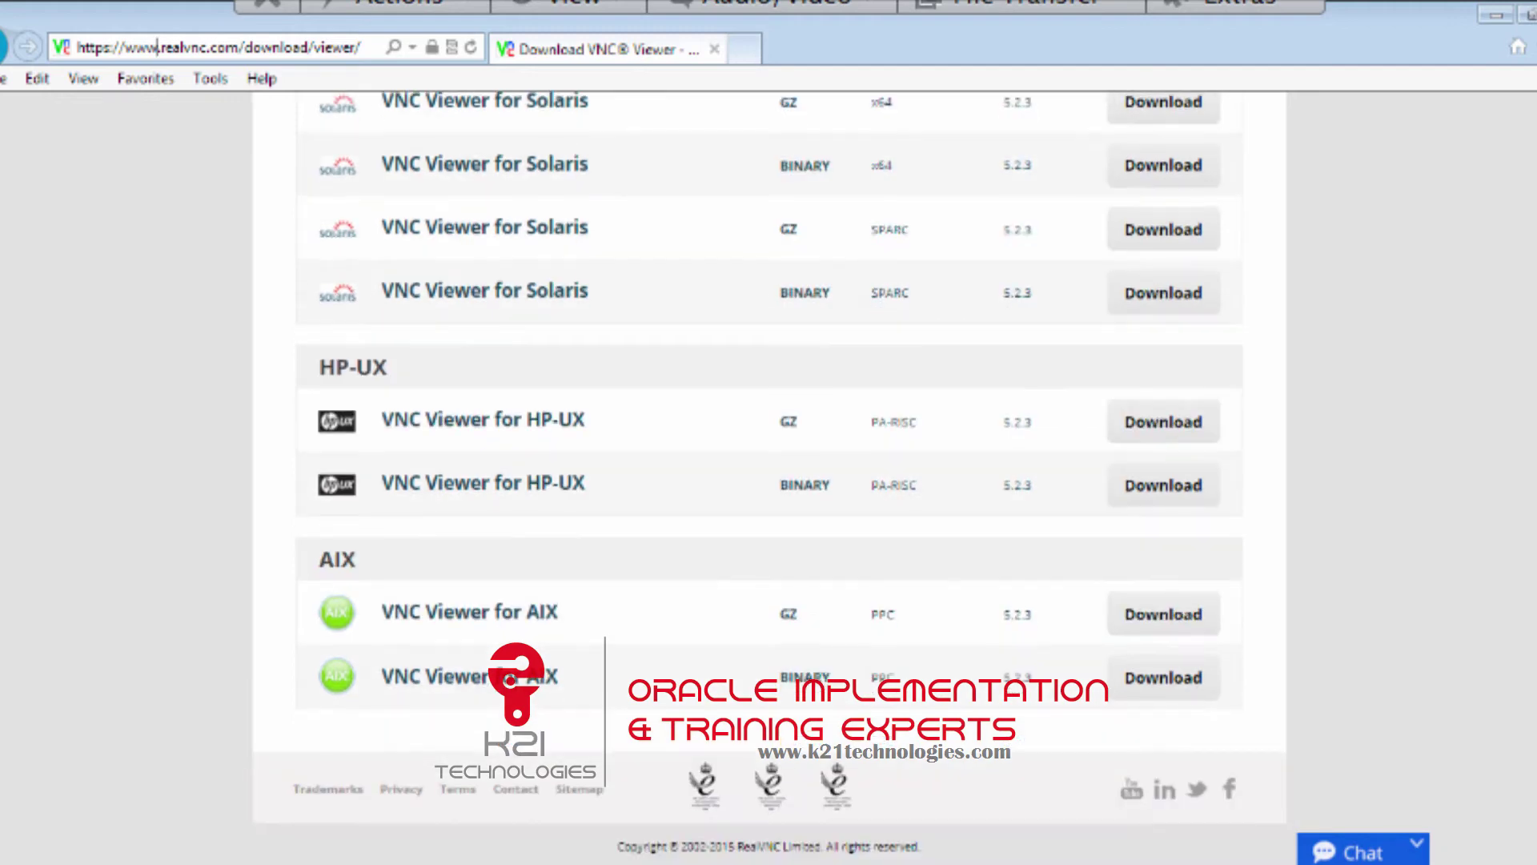
scroll(768, 480, up, 16)
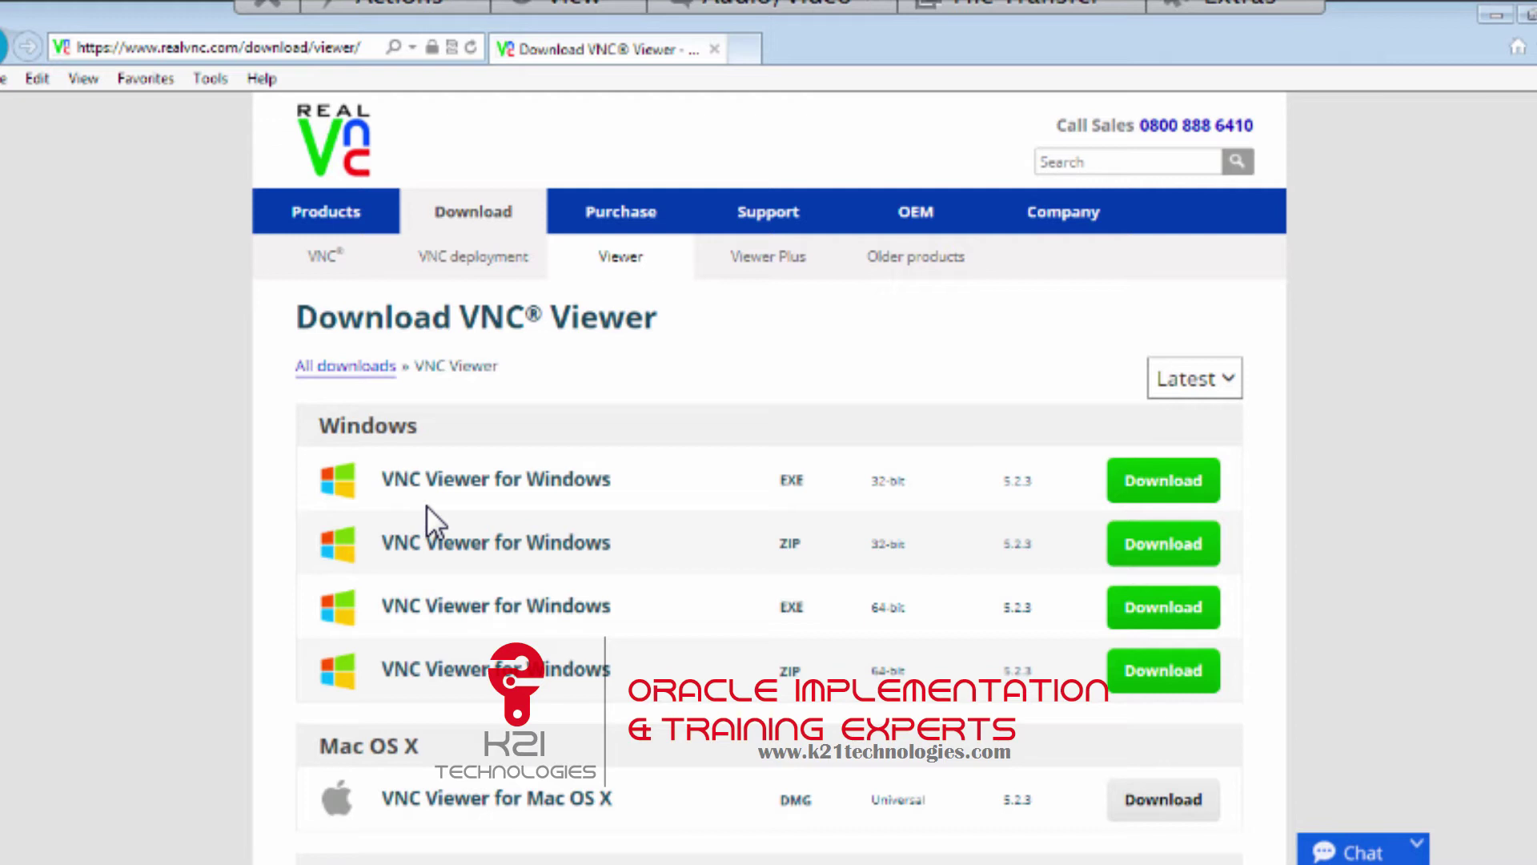
Choose the 32-bit Windows EXE download and enter the user's name in the Name field.
click(1175, 486)
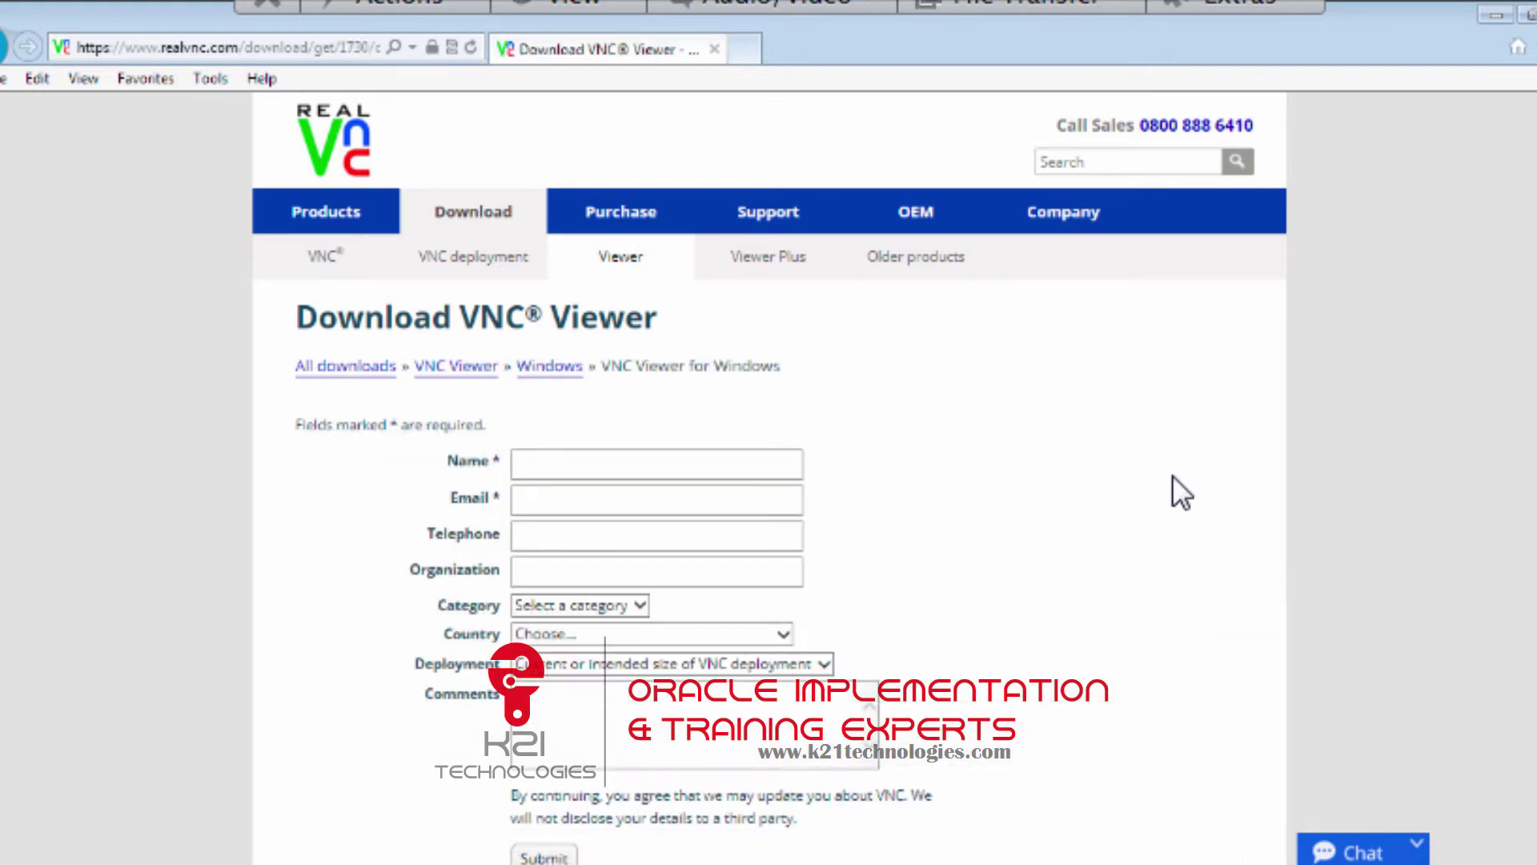
click(745, 467)
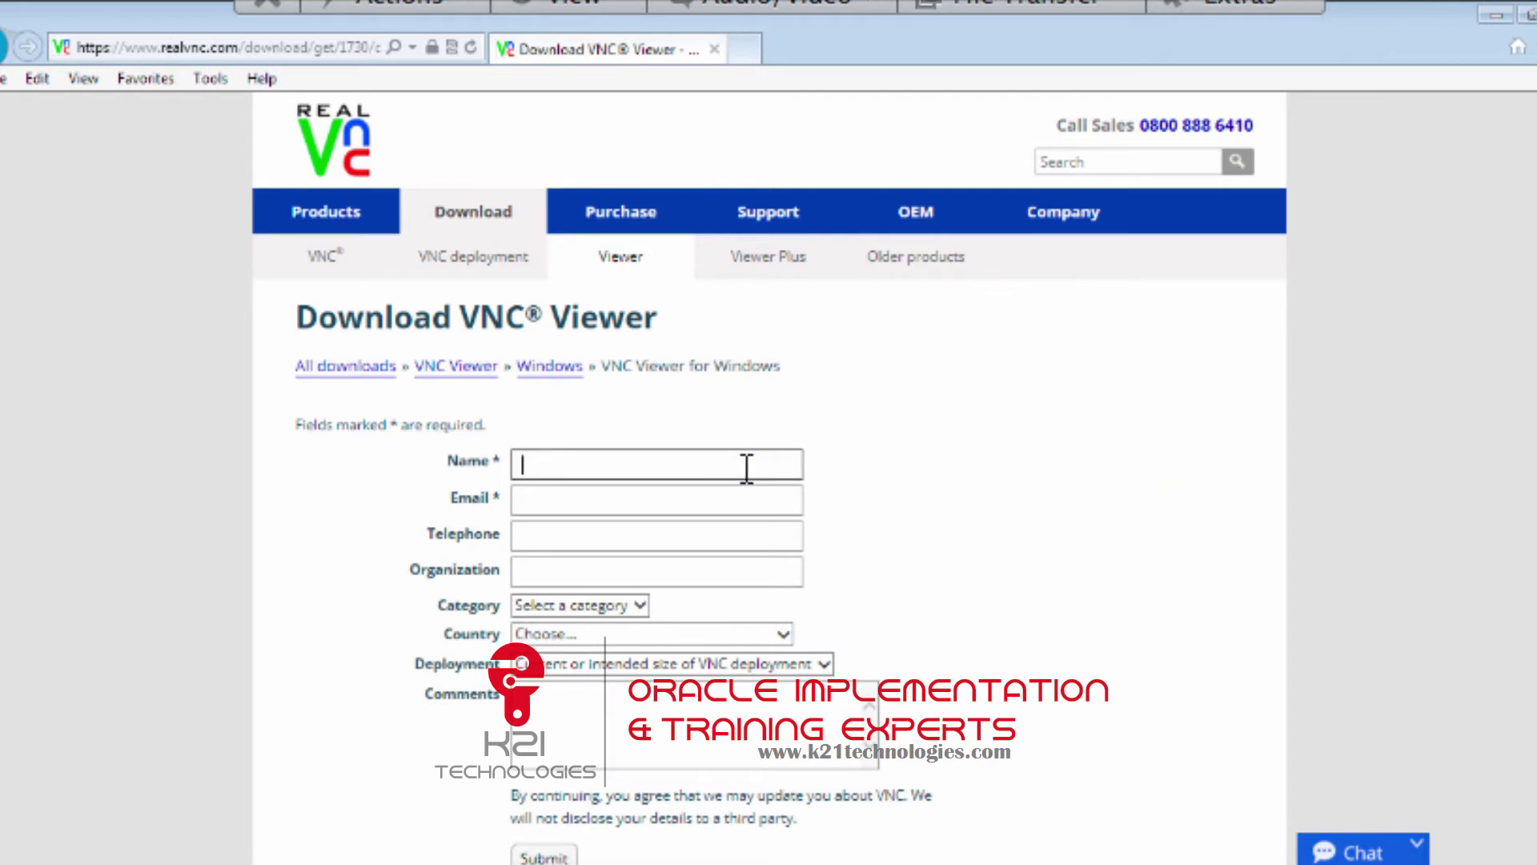
text(Atul)
Start an email address in the Email field, then delete it so the field is empty.
key(Tab)
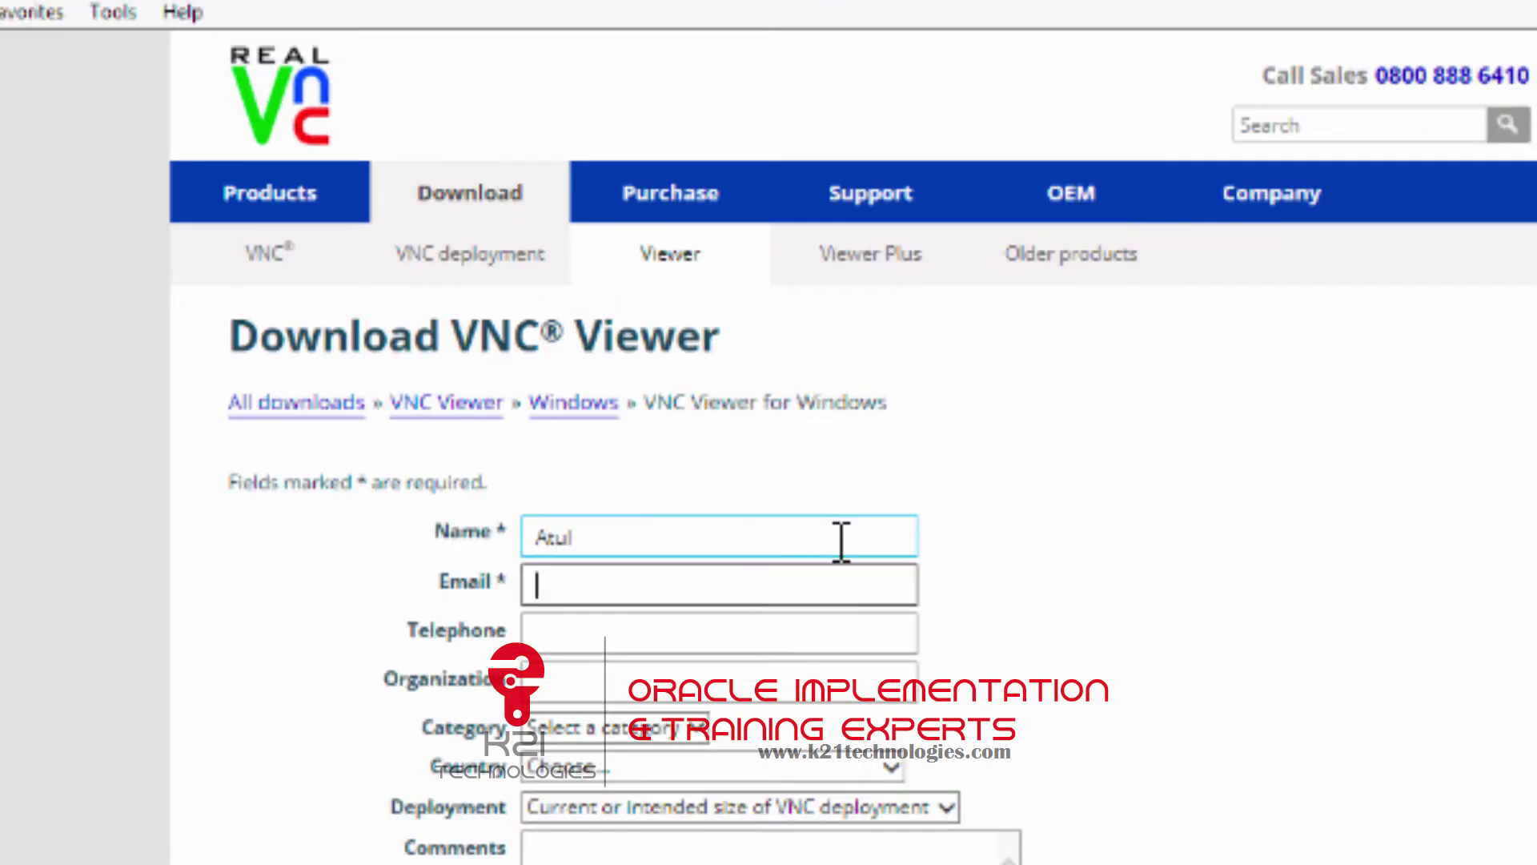
text(atul@)
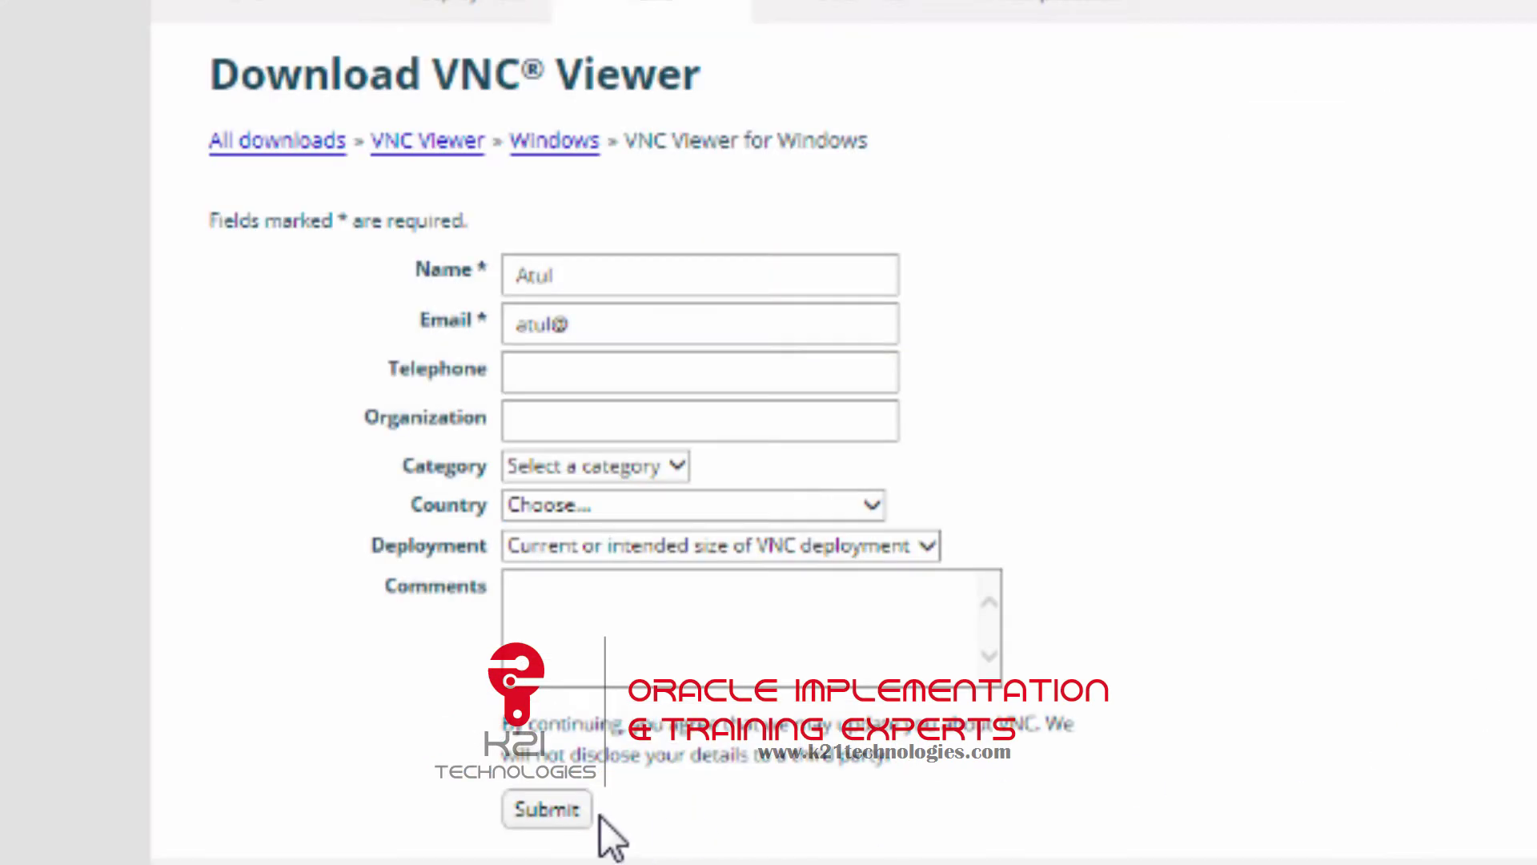
click(597, 324)
key(BackSpace)
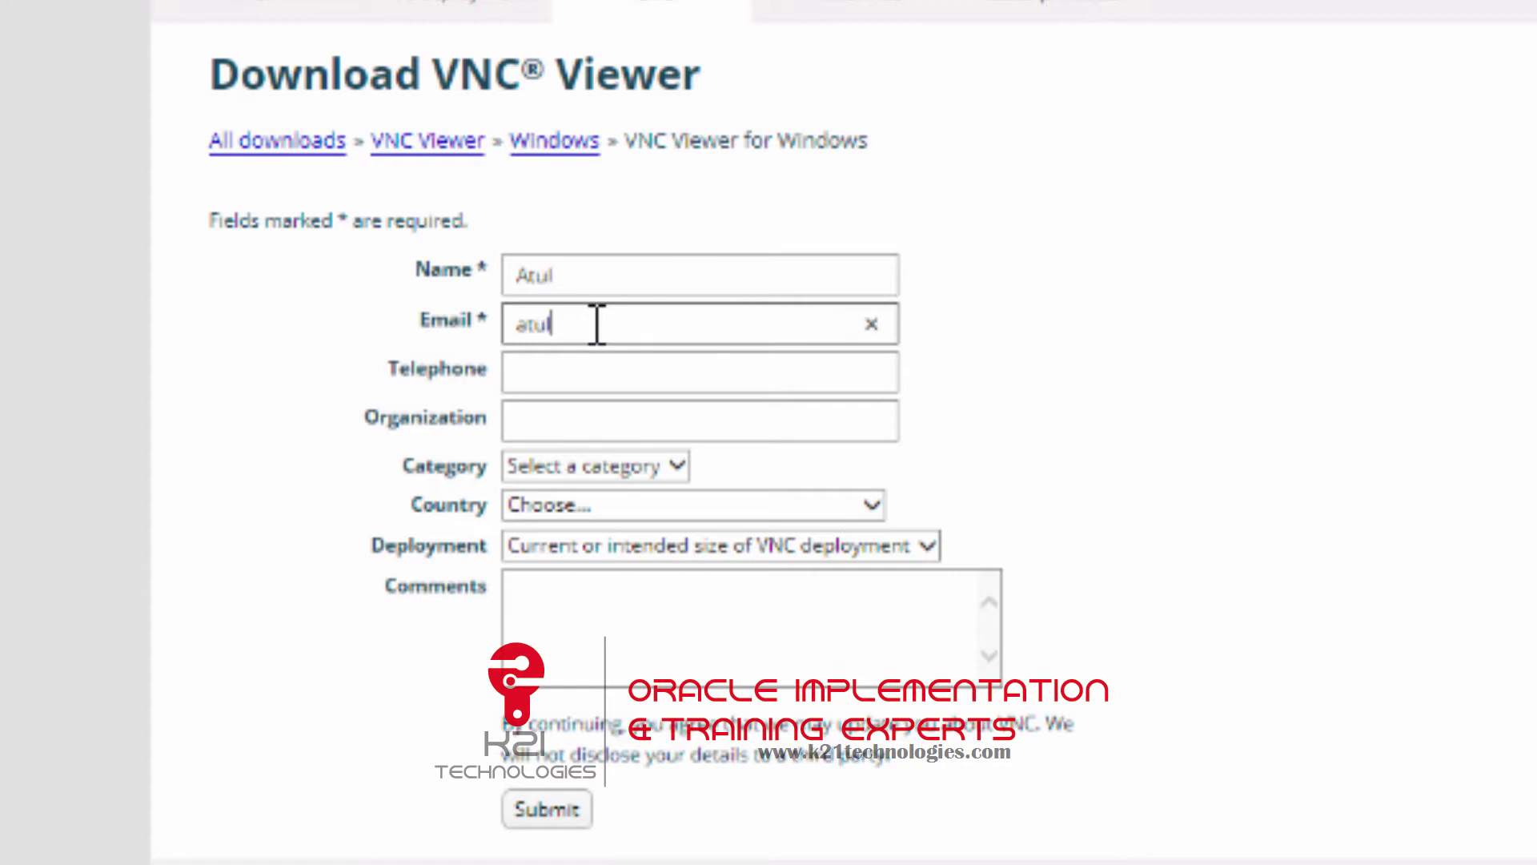
key(BackSpace)
key(BackSpace)
key(BackSpace)
key(BackSpace)
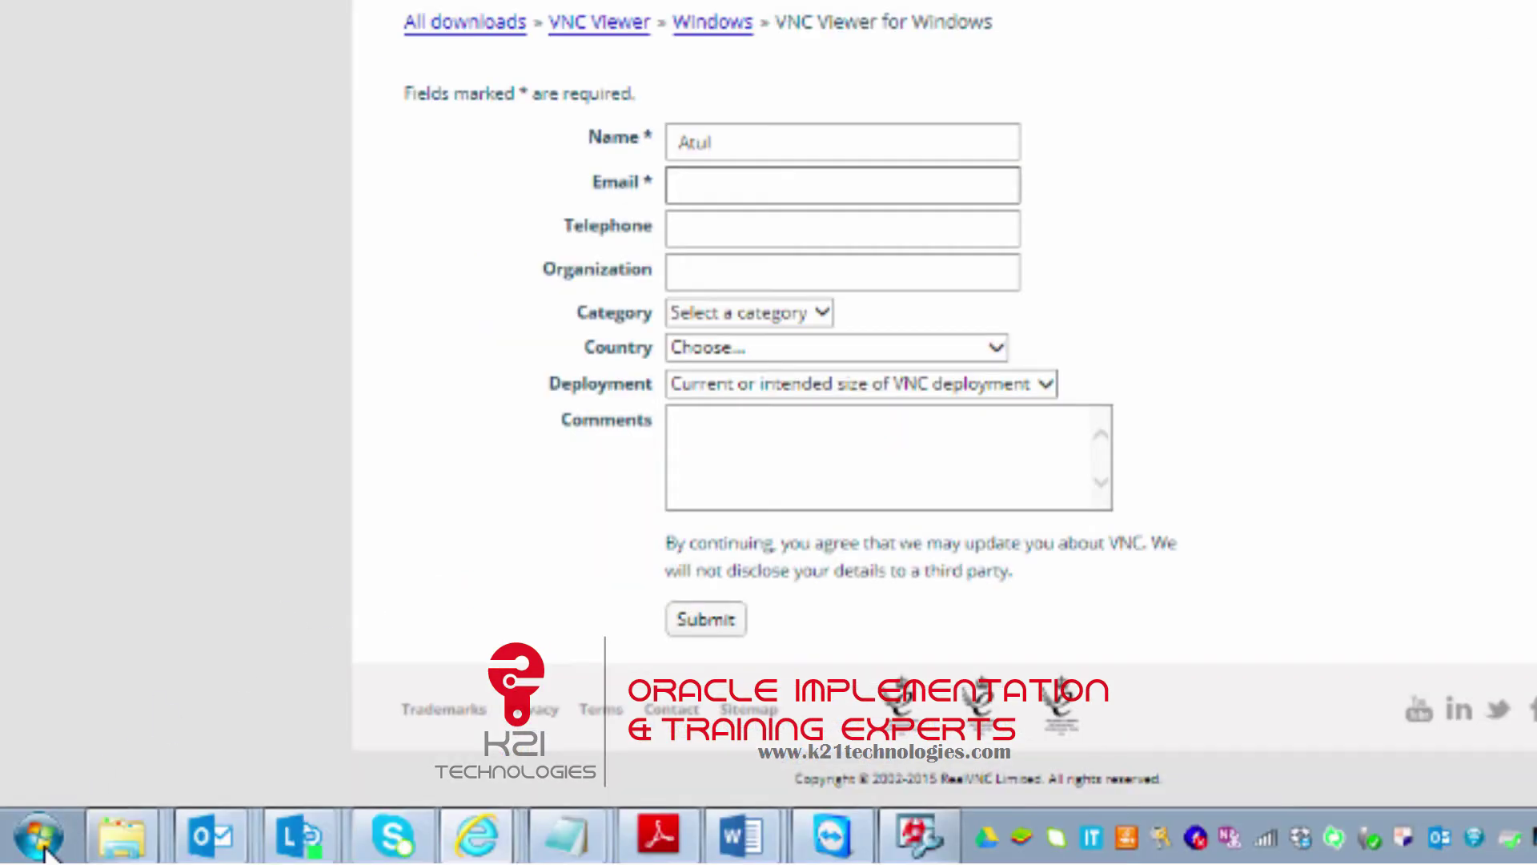
Launch VNC Viewer by searching 'vncvi' from the Start menu.
click(40, 841)
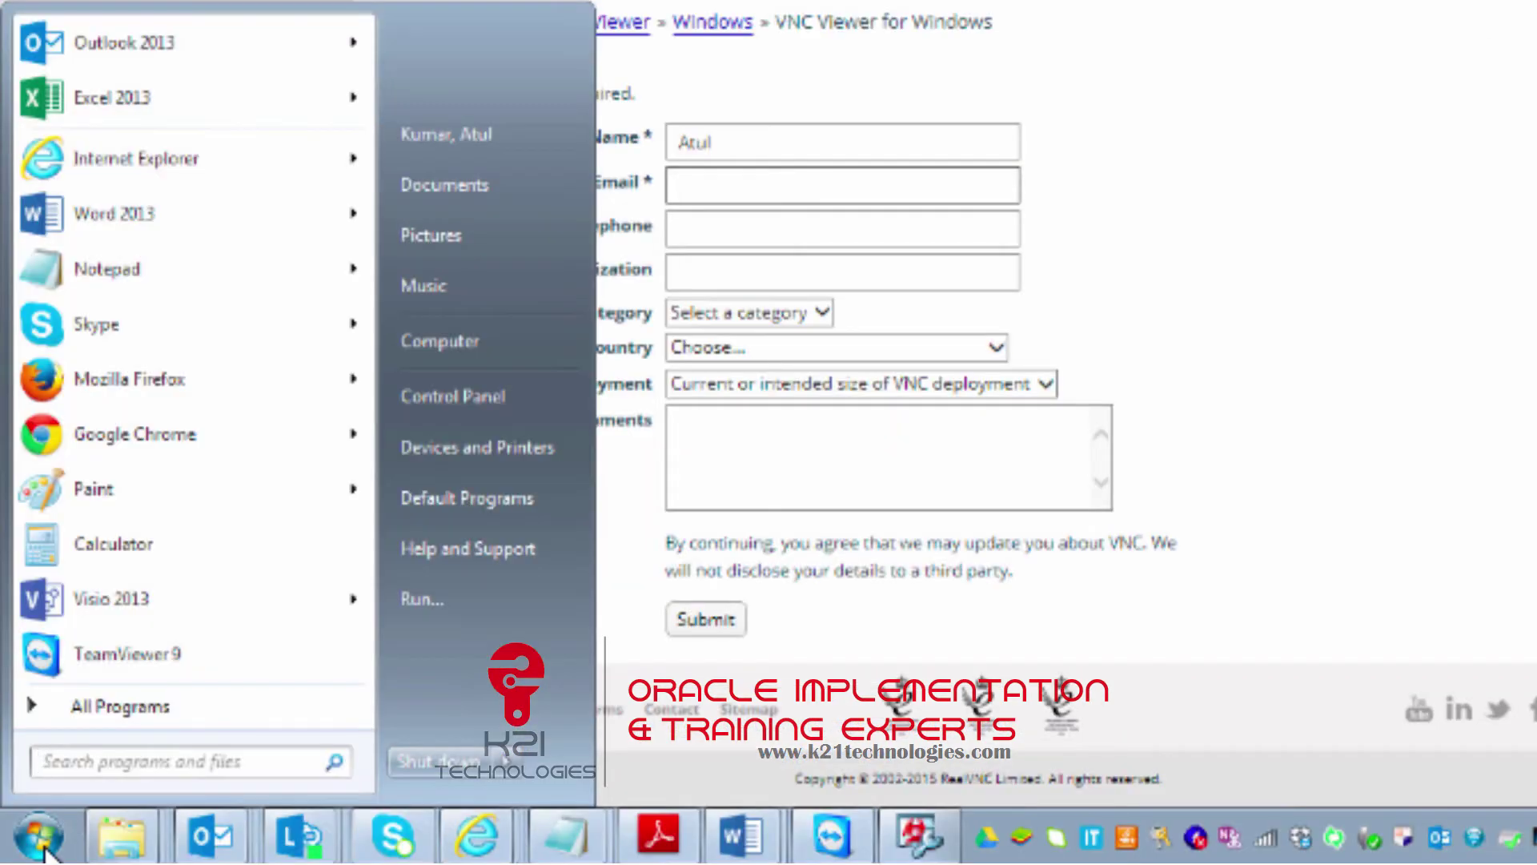
click(103, 762)
text(c)
key(BackSpace)
text(vncvi)
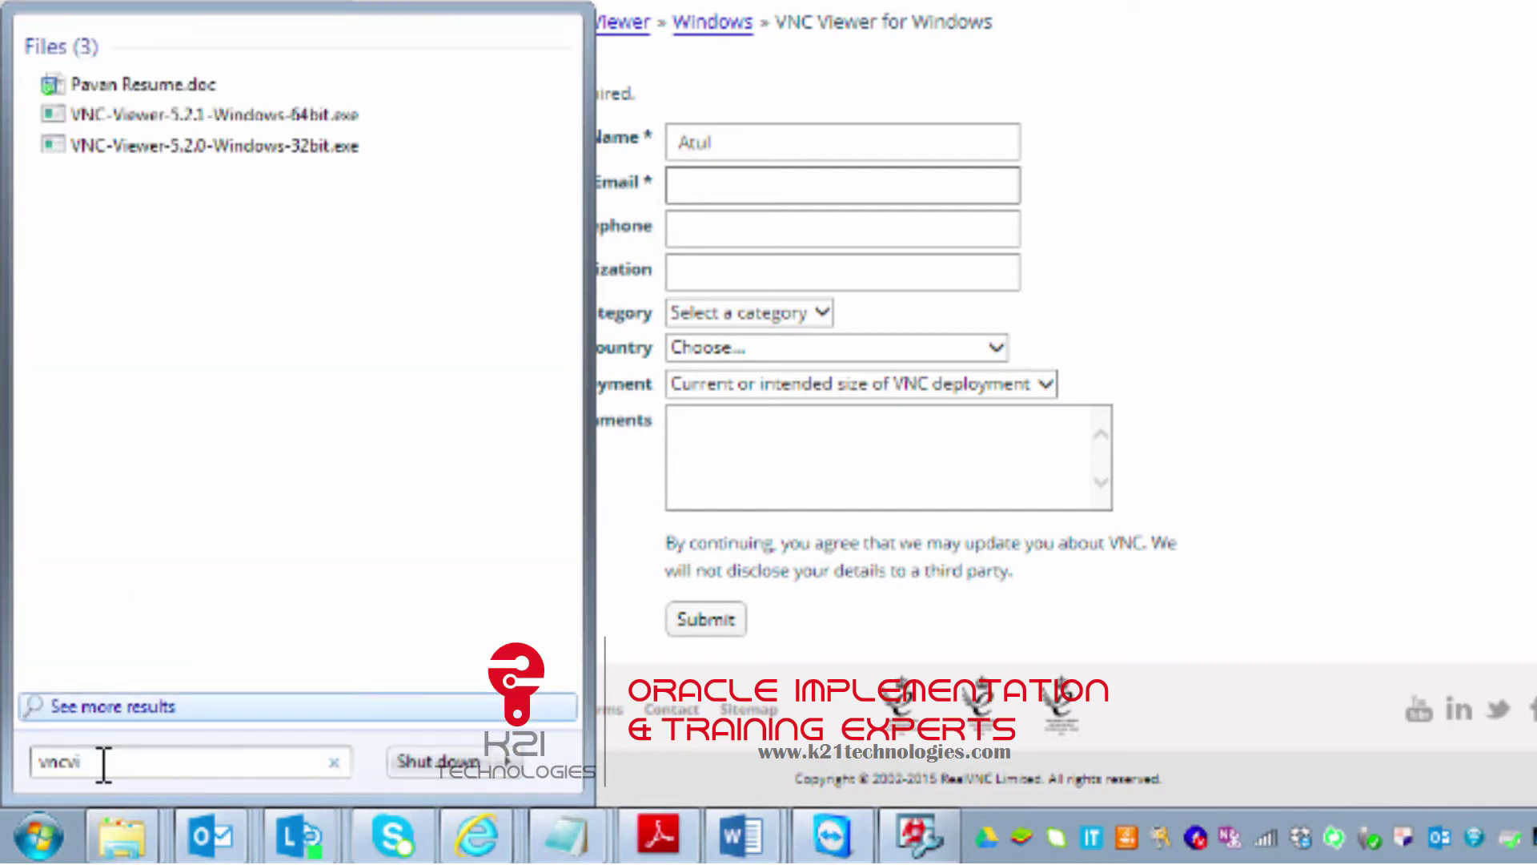
click(213, 113)
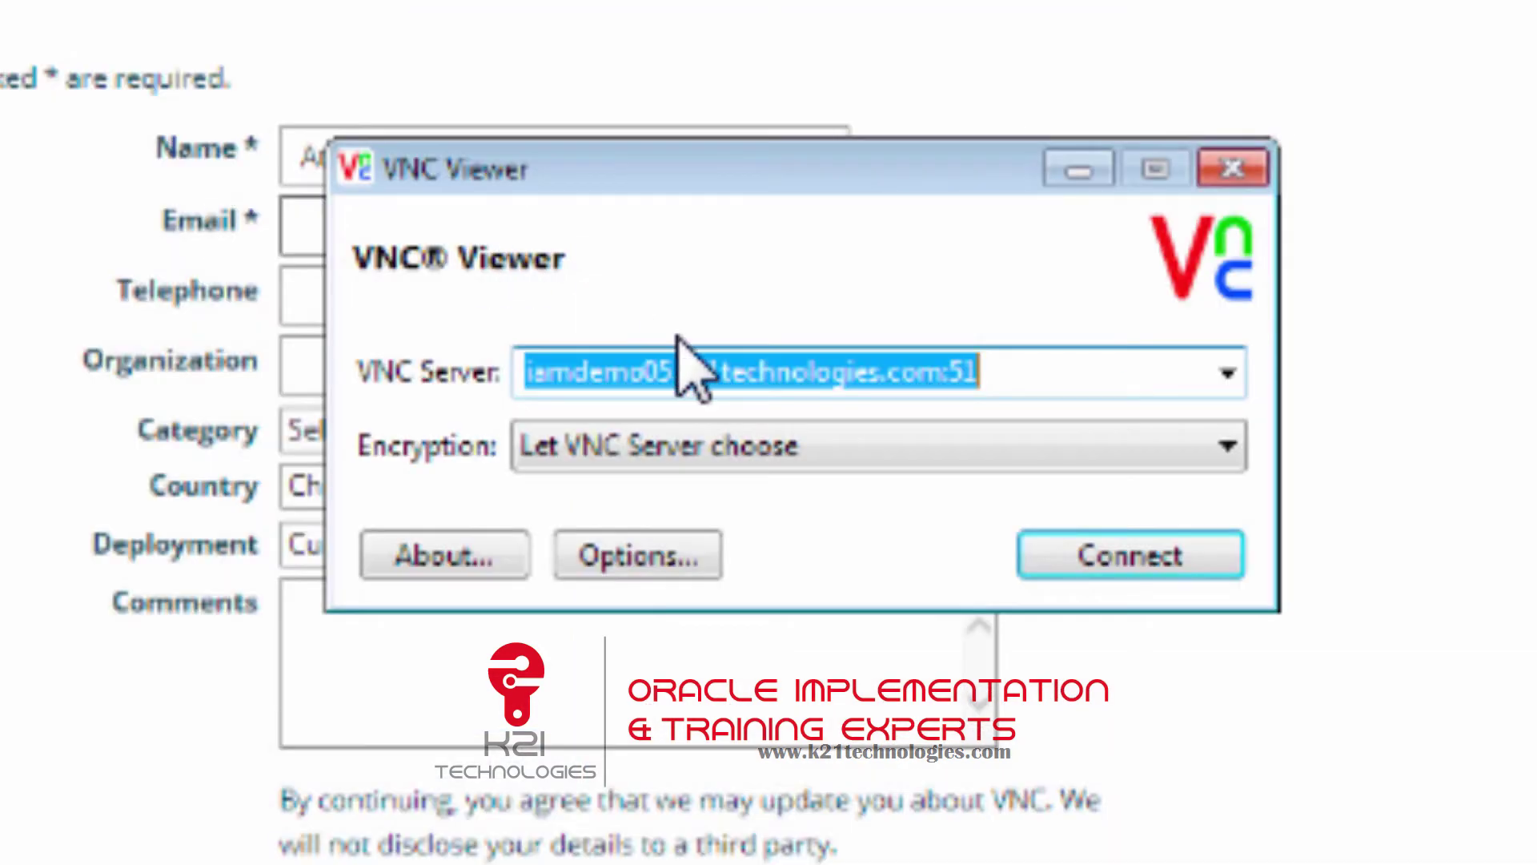
Edit the VNC Server address to iamdemo.k21technologies.com:26 and dismiss the suggestions.
click(739, 368)
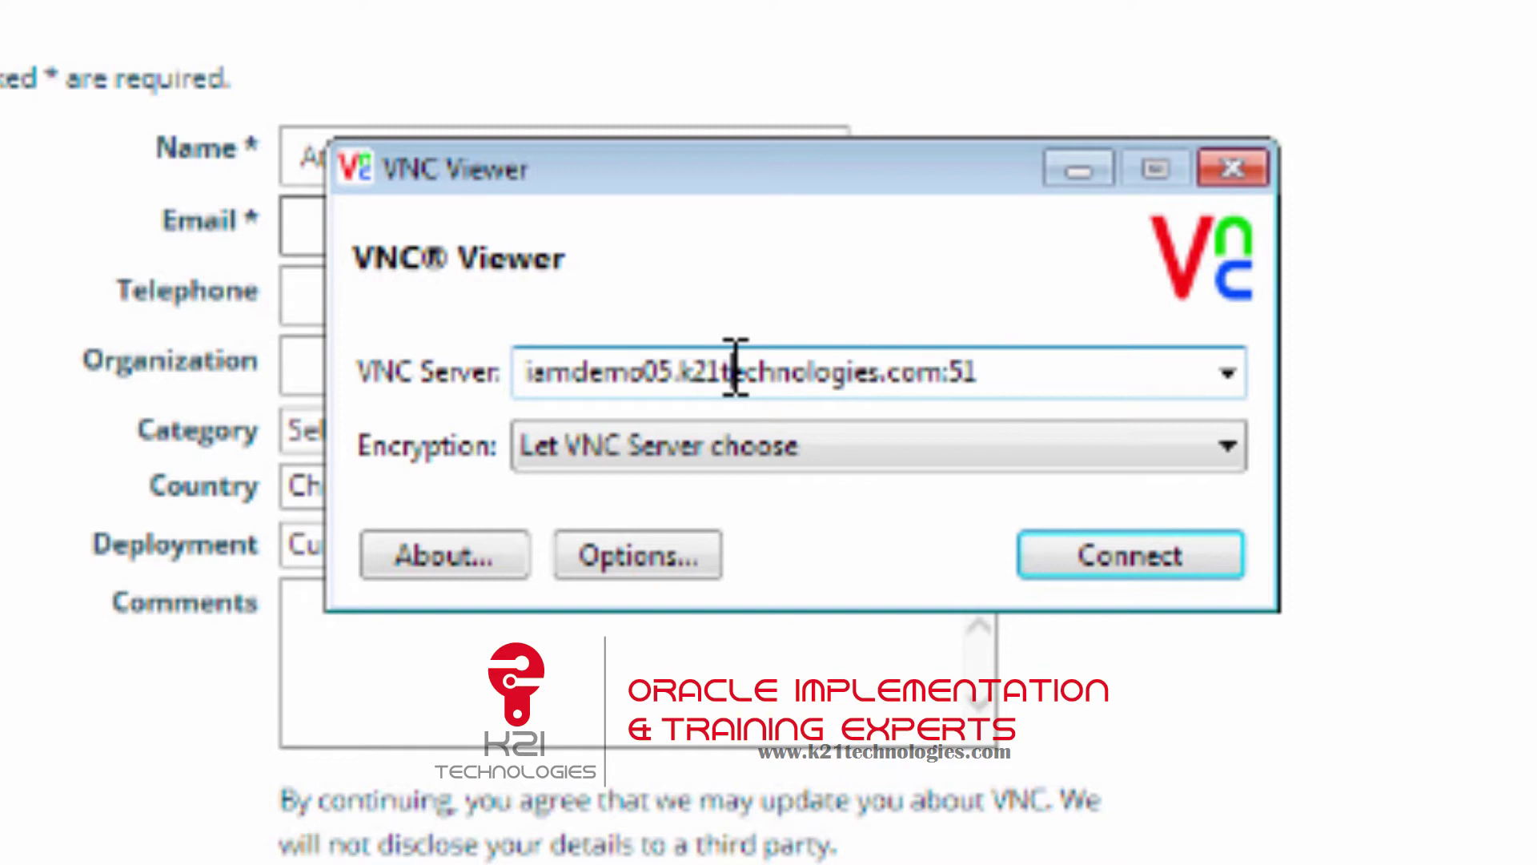
click(684, 369)
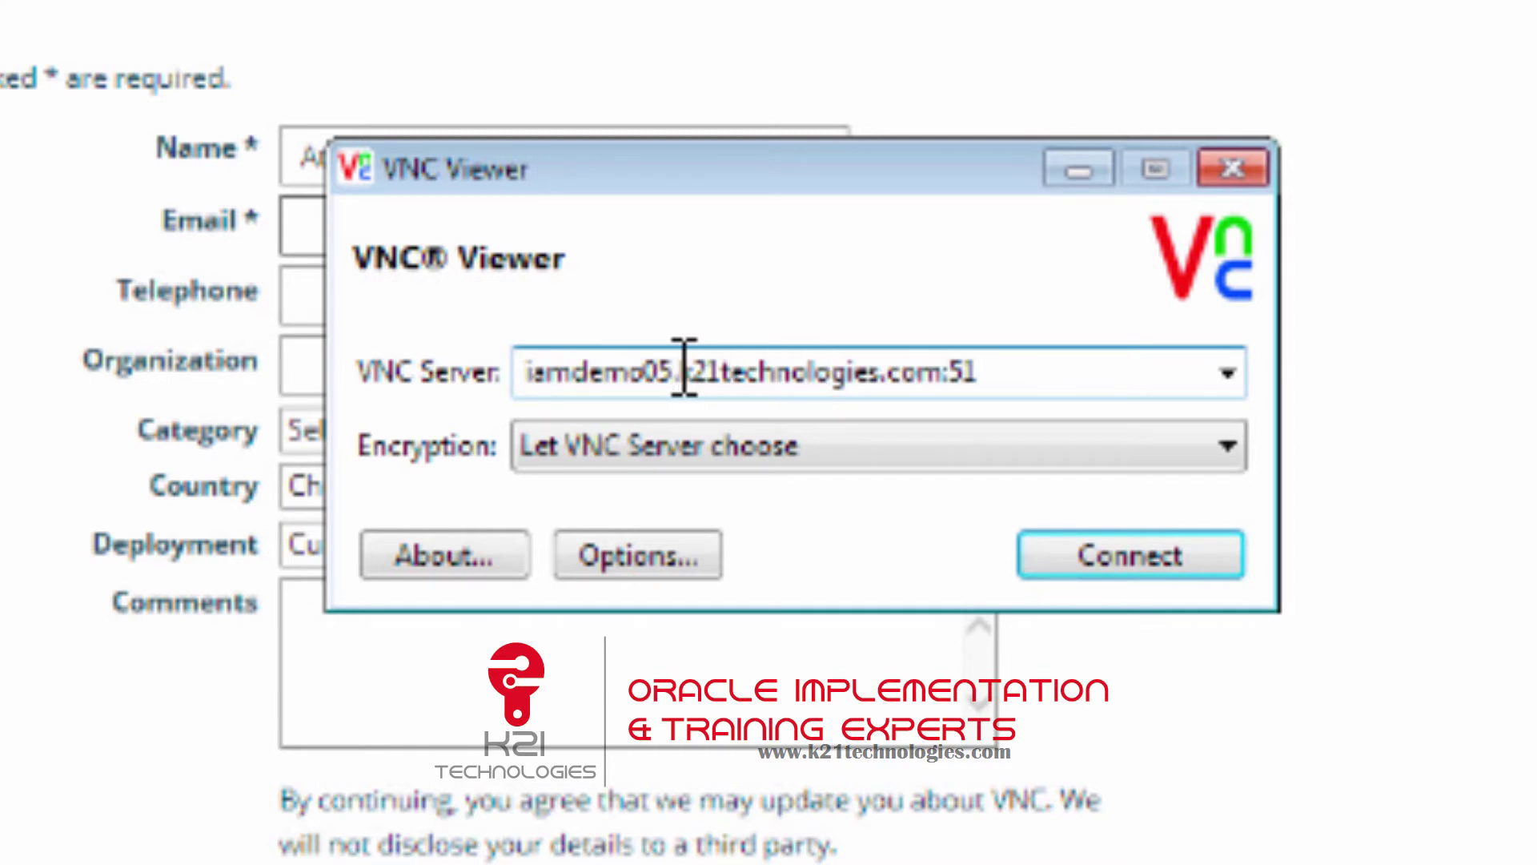
key(BackSpace)
key(BackSpace)
key(BackSpace)
key(BackSpace)
key(BackSpace)
key(BackSpace)
key(BackSpace)
key(BackSpace)
key(BackSpace)
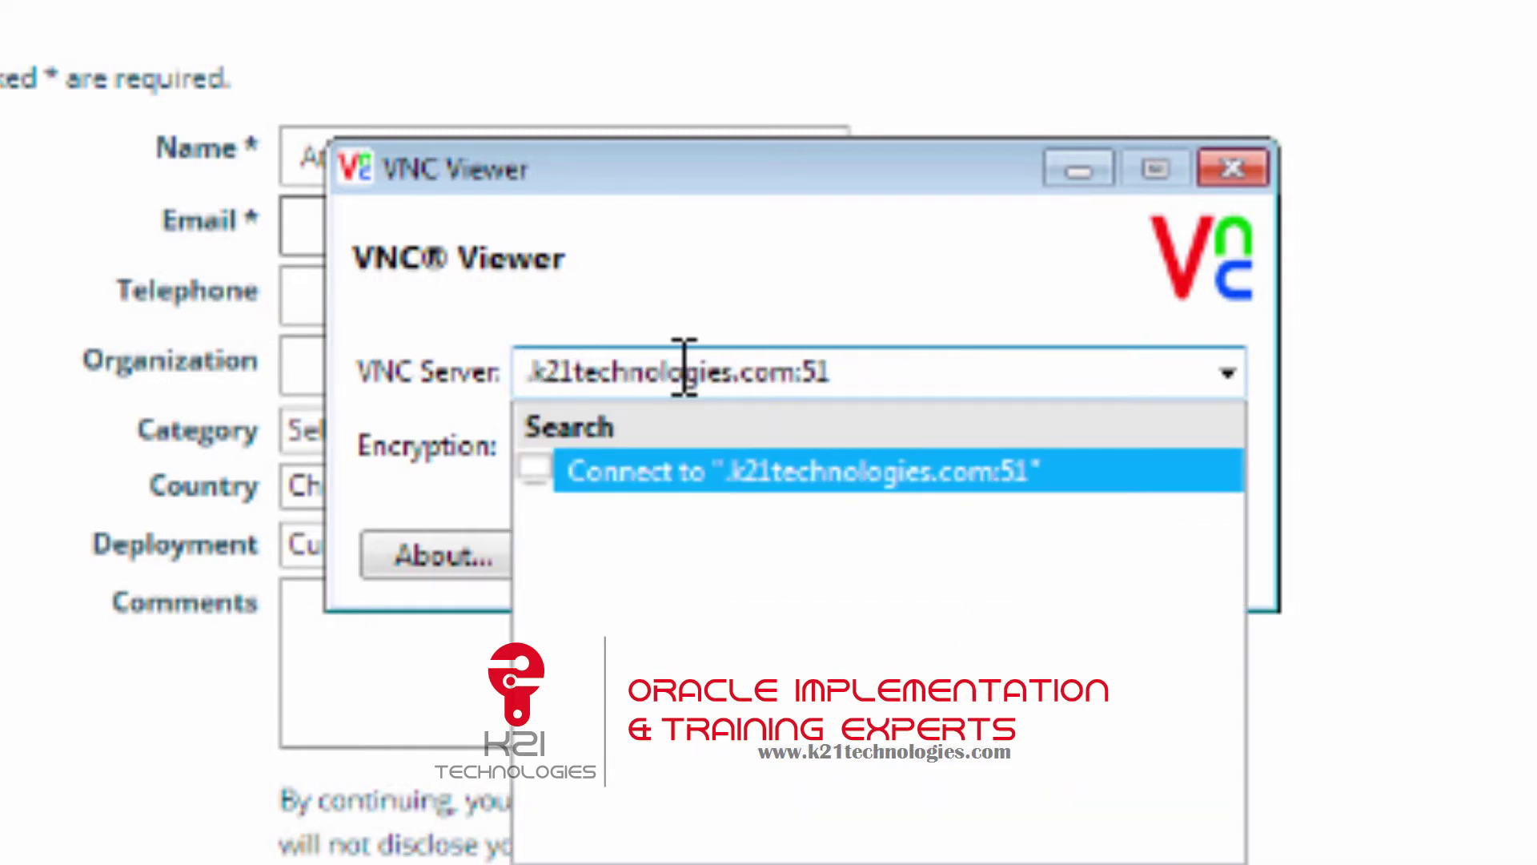
text(iamdemo)
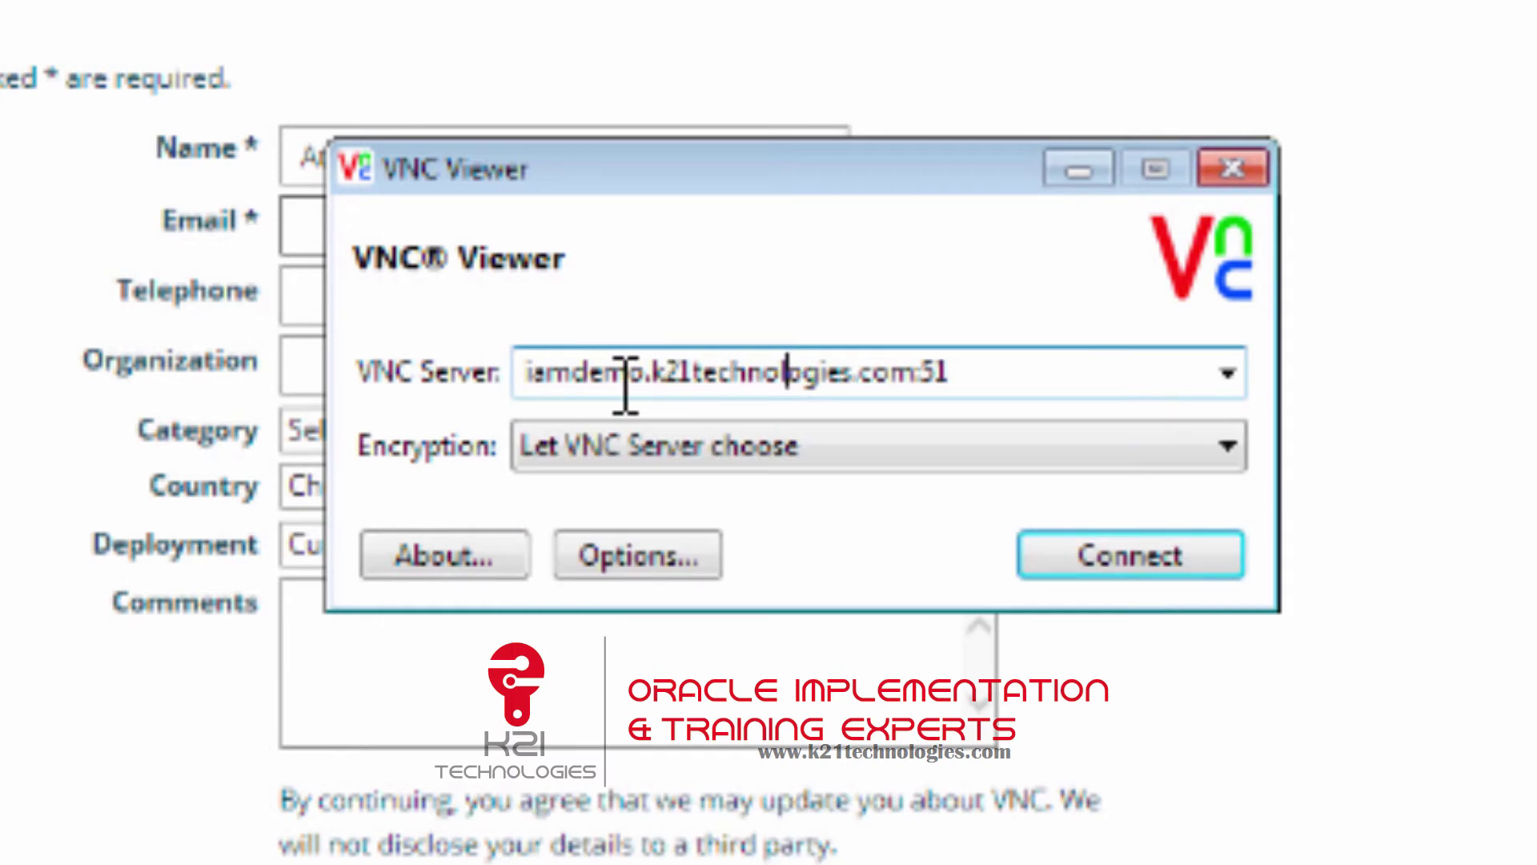
click(603, 376)
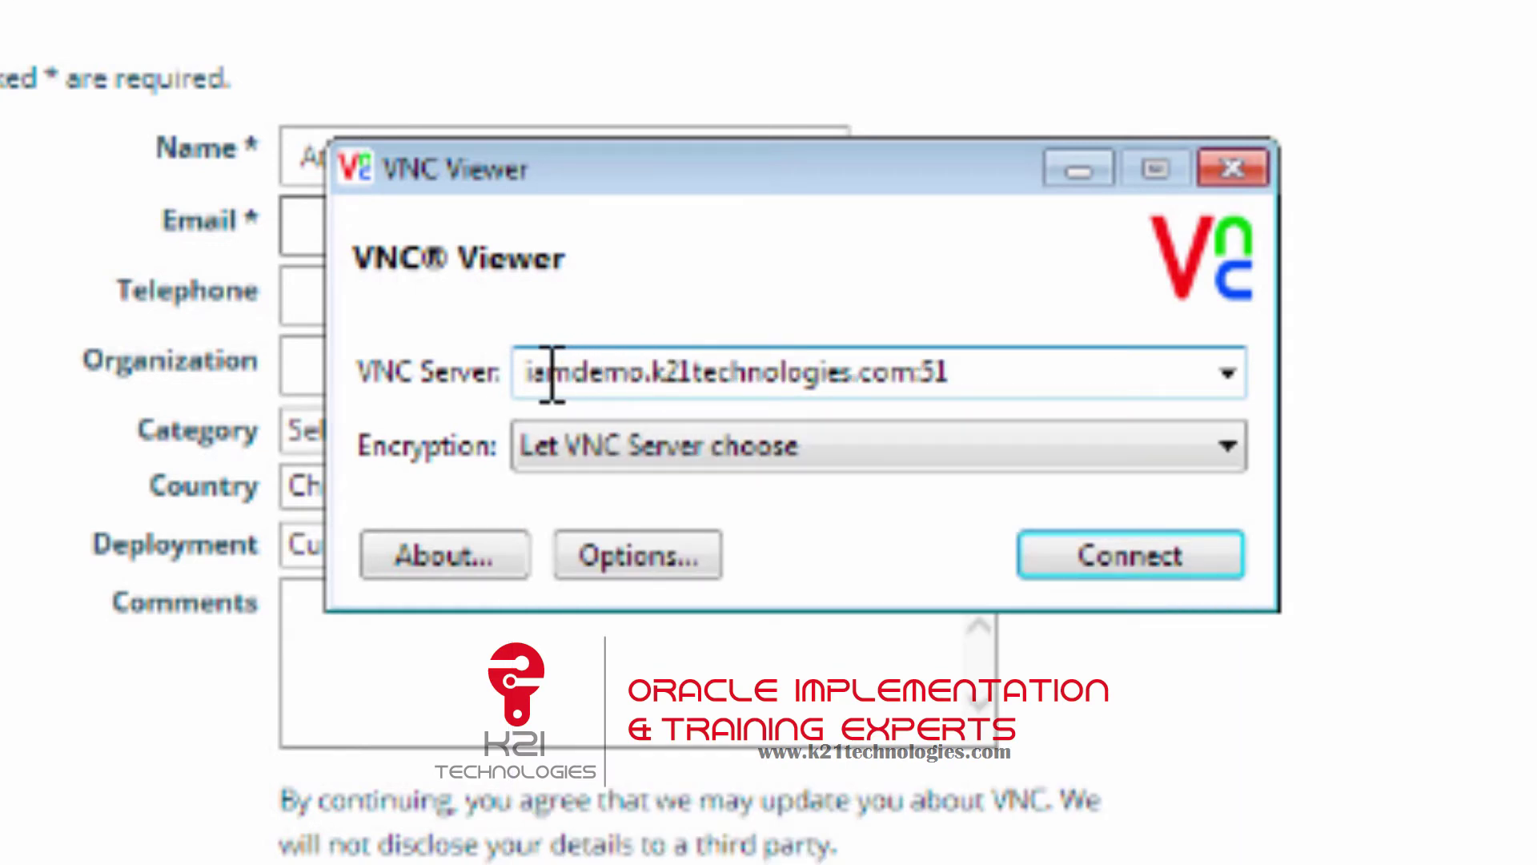
click(978, 370)
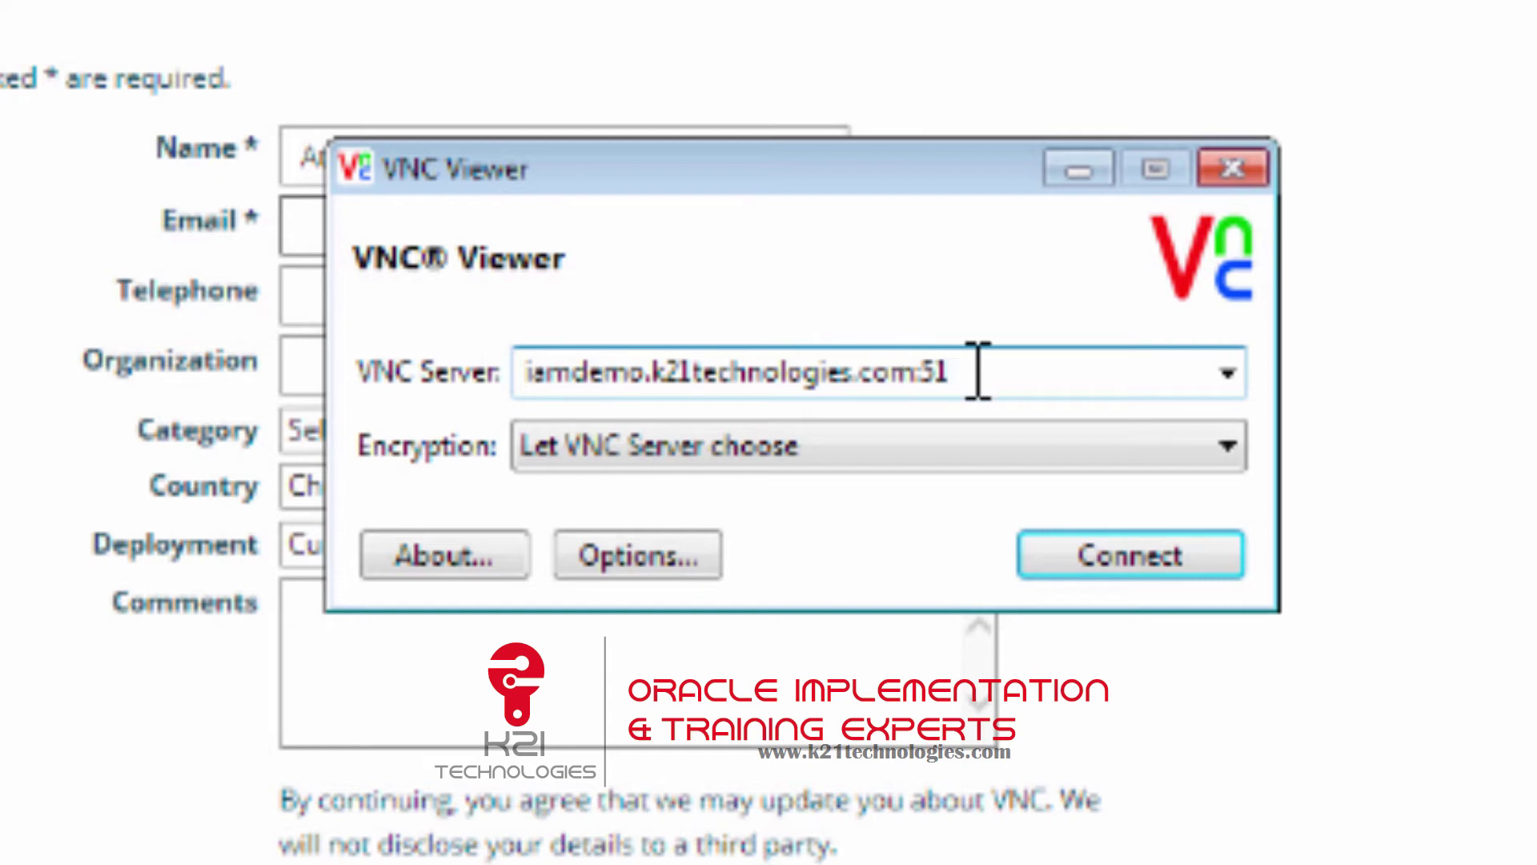
key(BackSpace)
key(BackSpace)
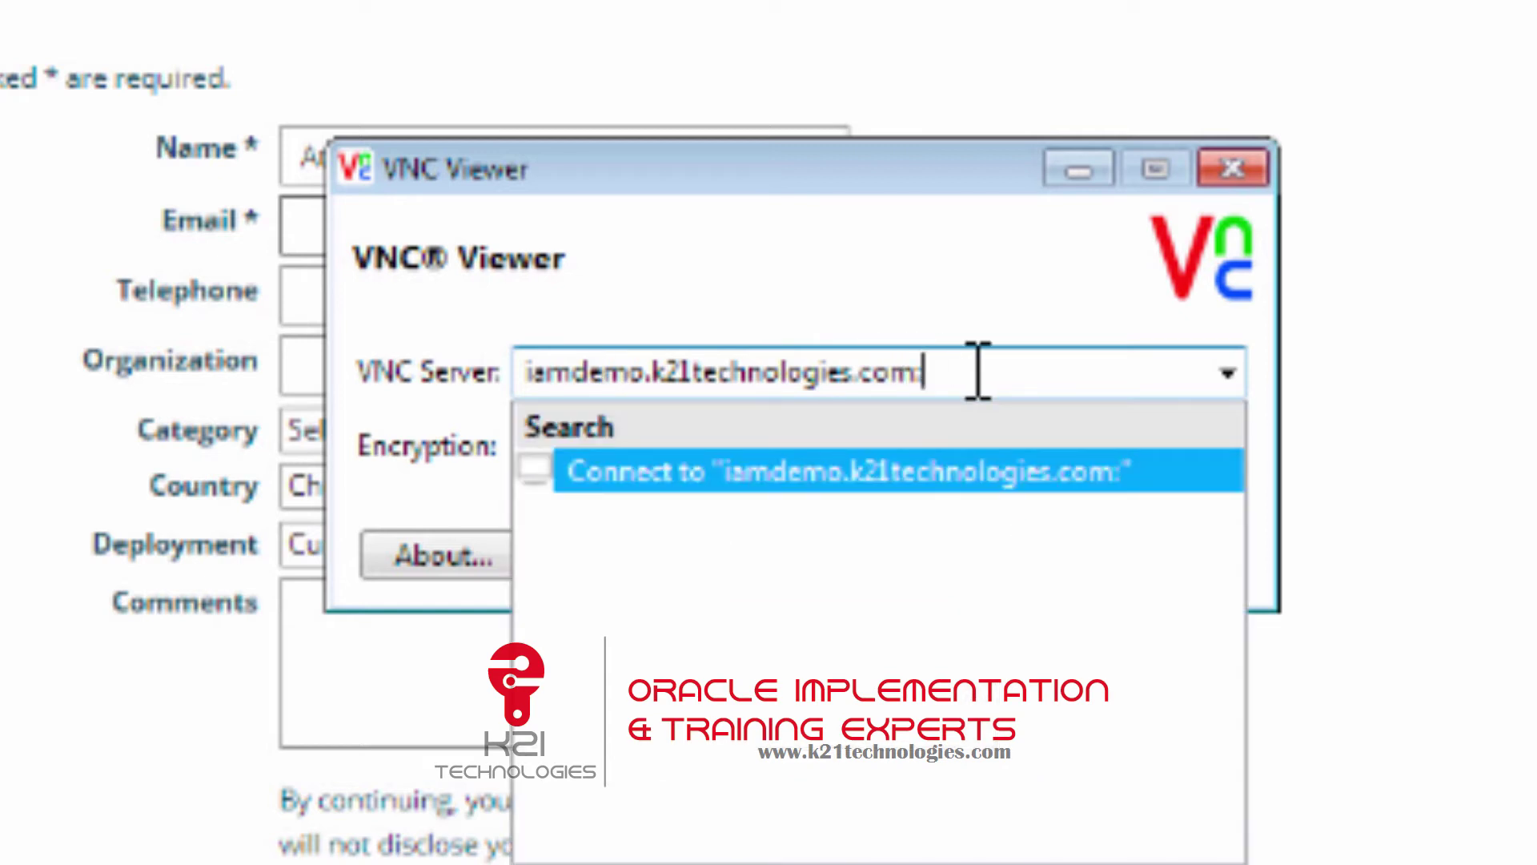
text(26)
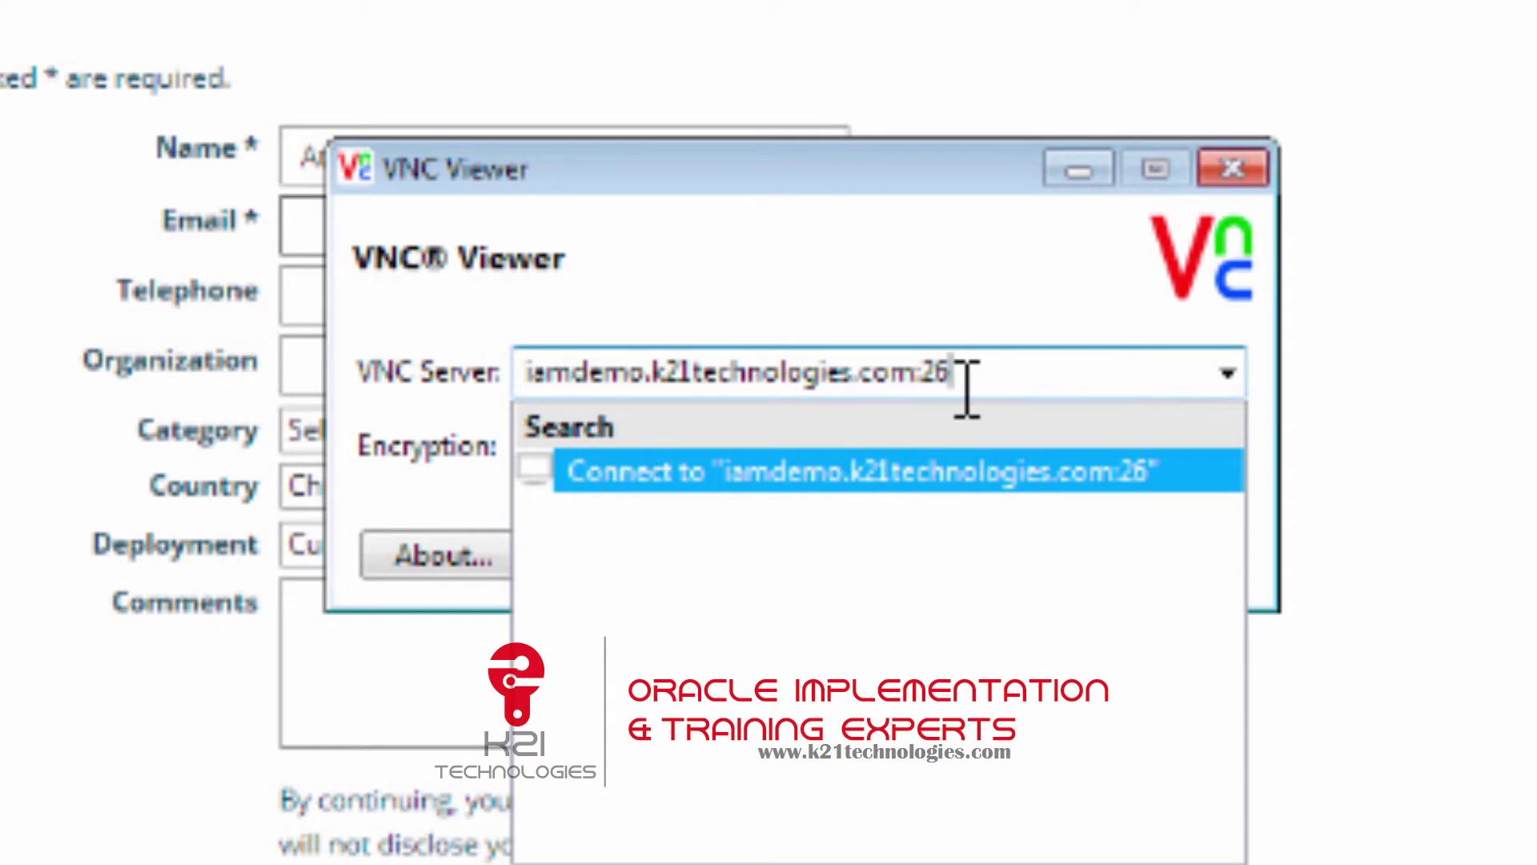
click(990, 376)
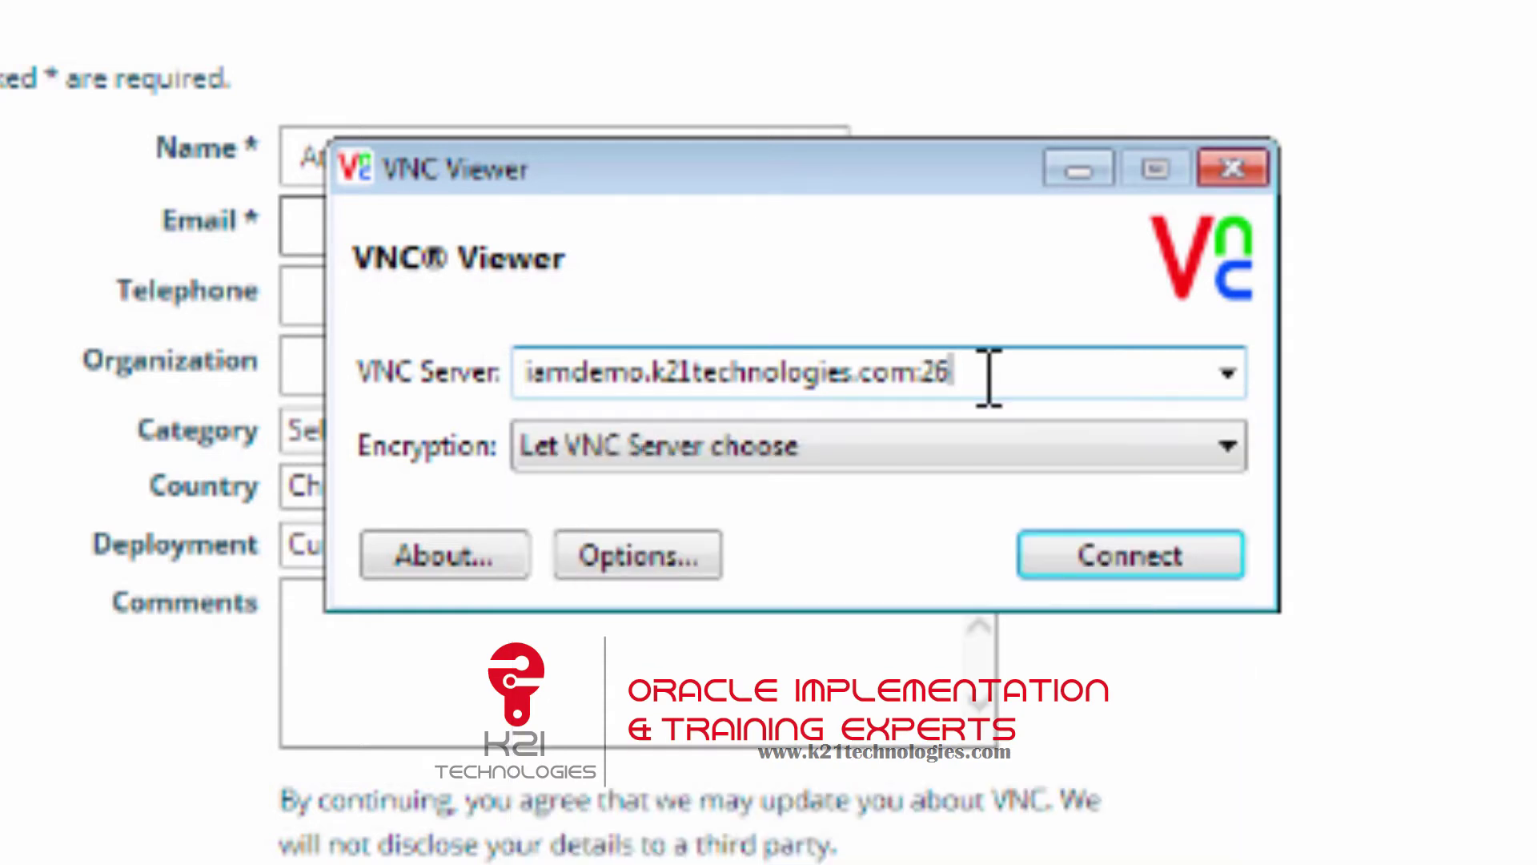
Connect, accept the unencrypted-connection warning permanently, and log in with the server password.
click(1101, 556)
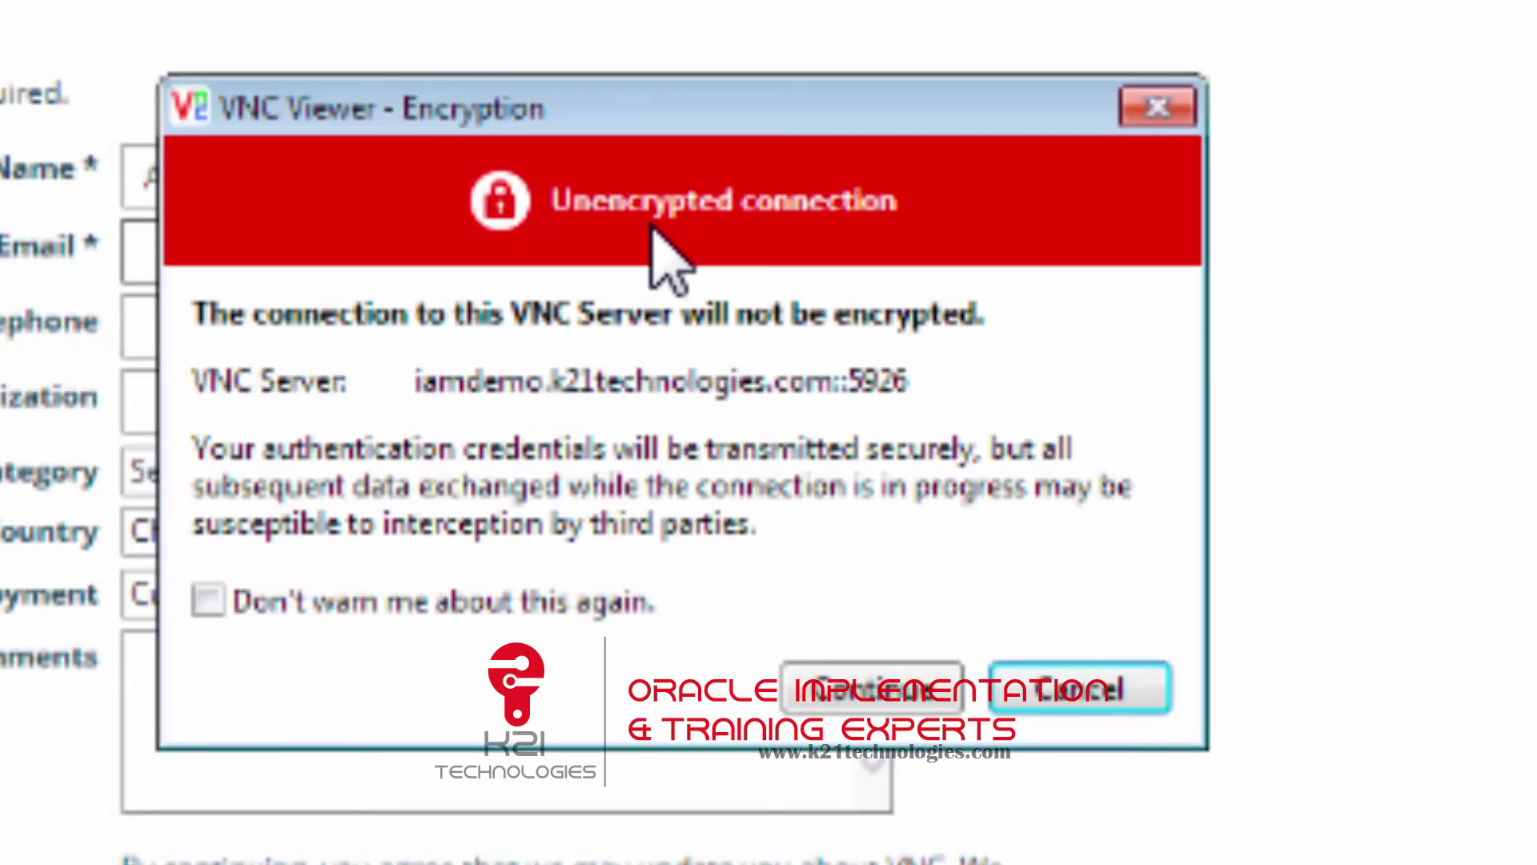
click(208, 601)
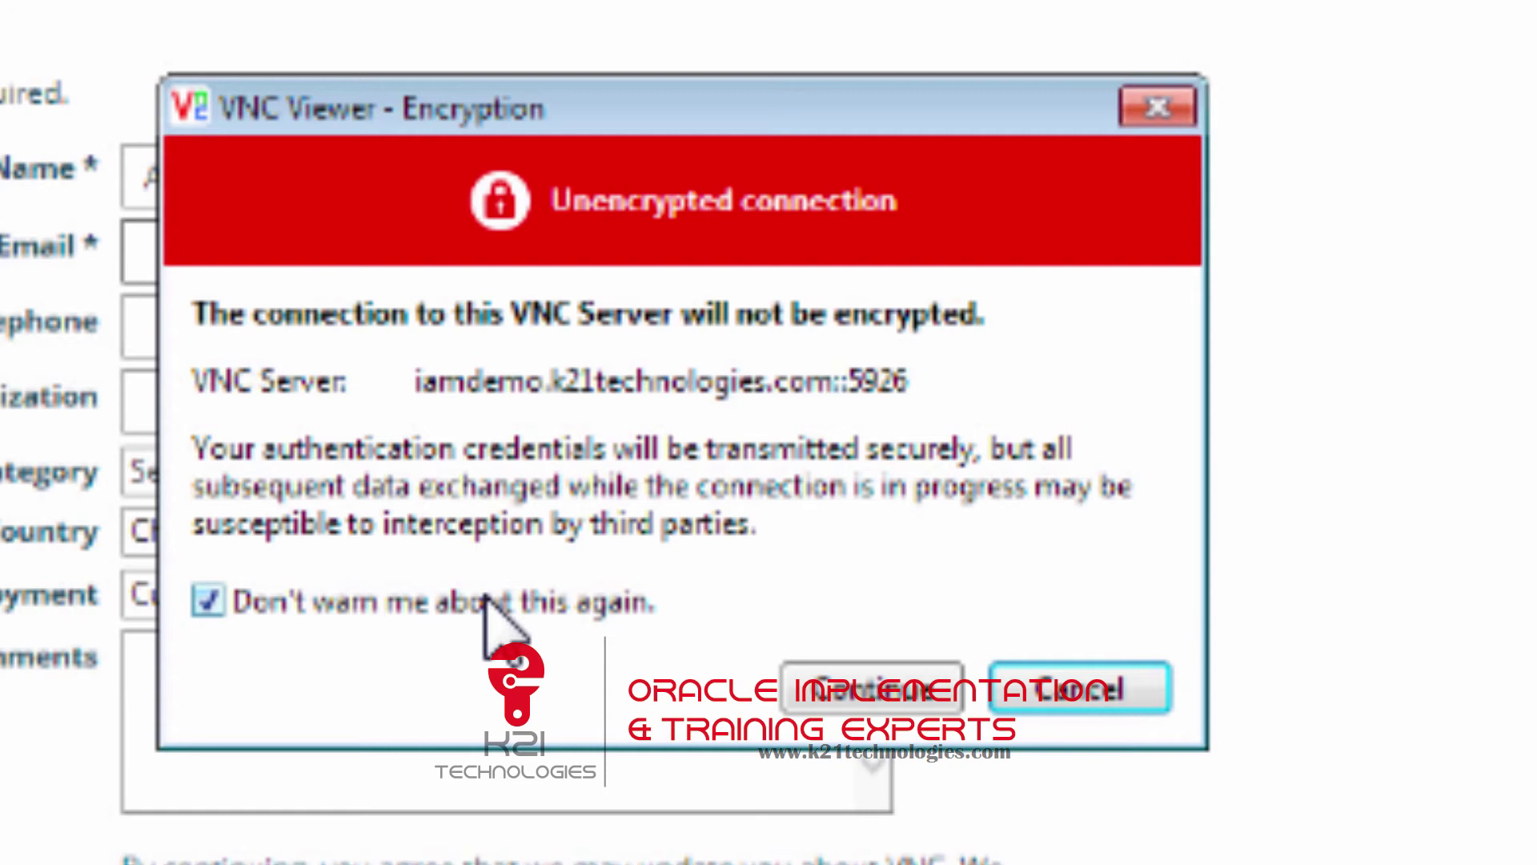
click(864, 687)
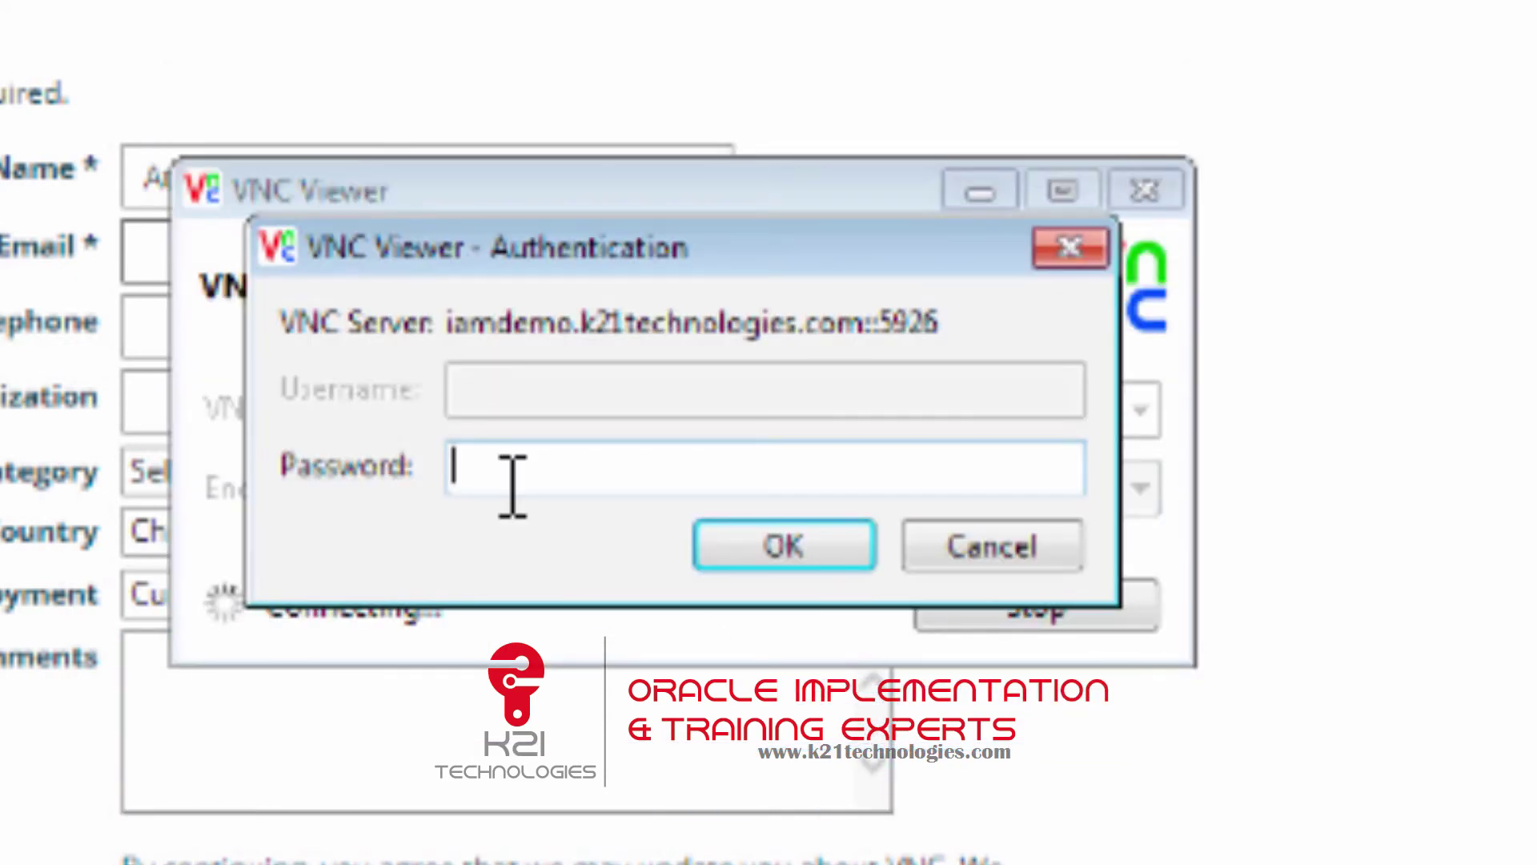
text(password123)
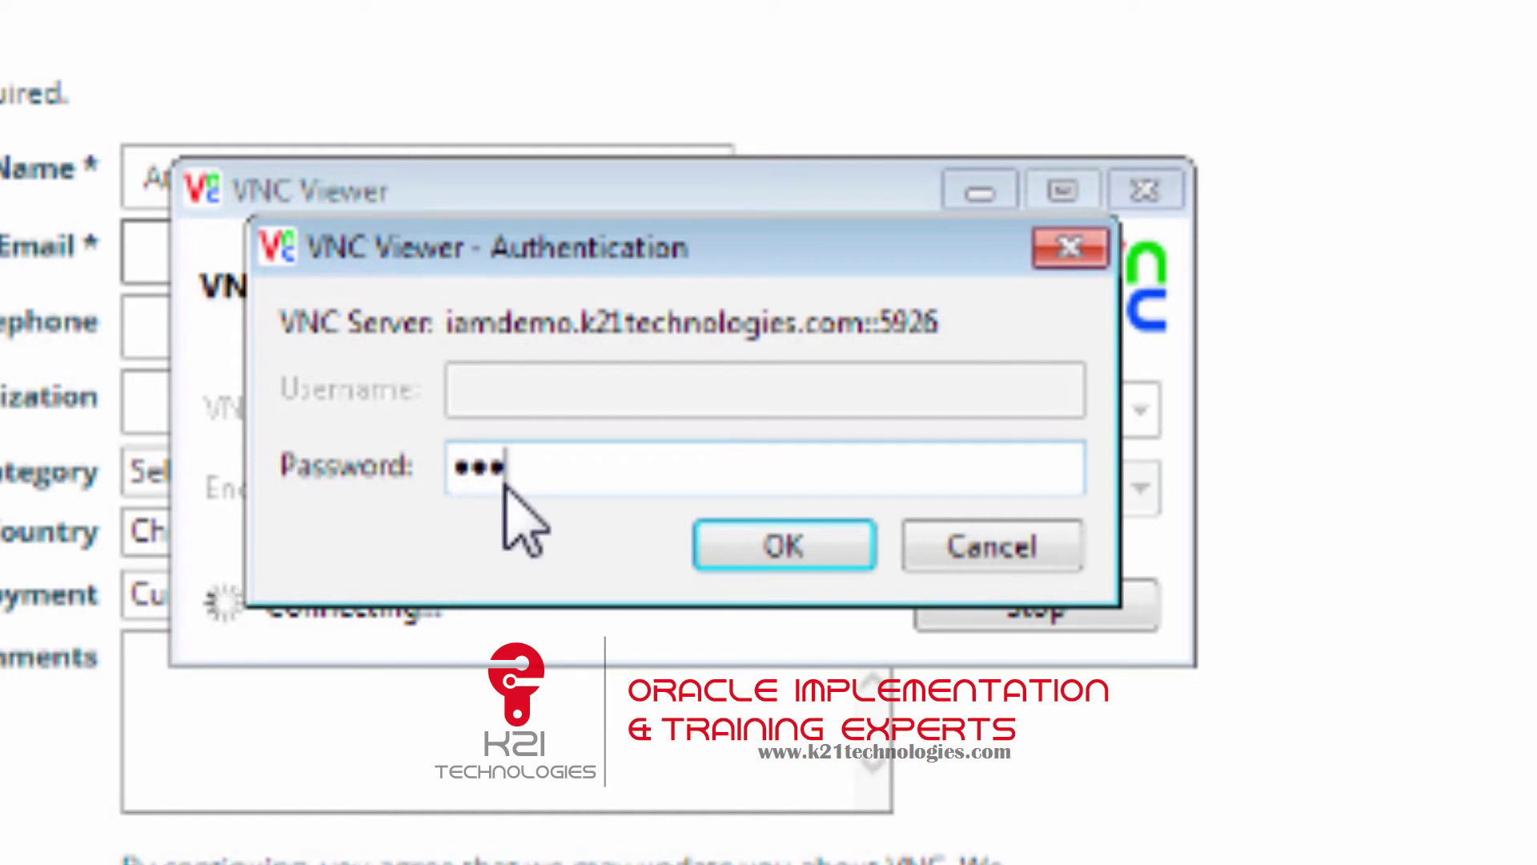
text(!@#)
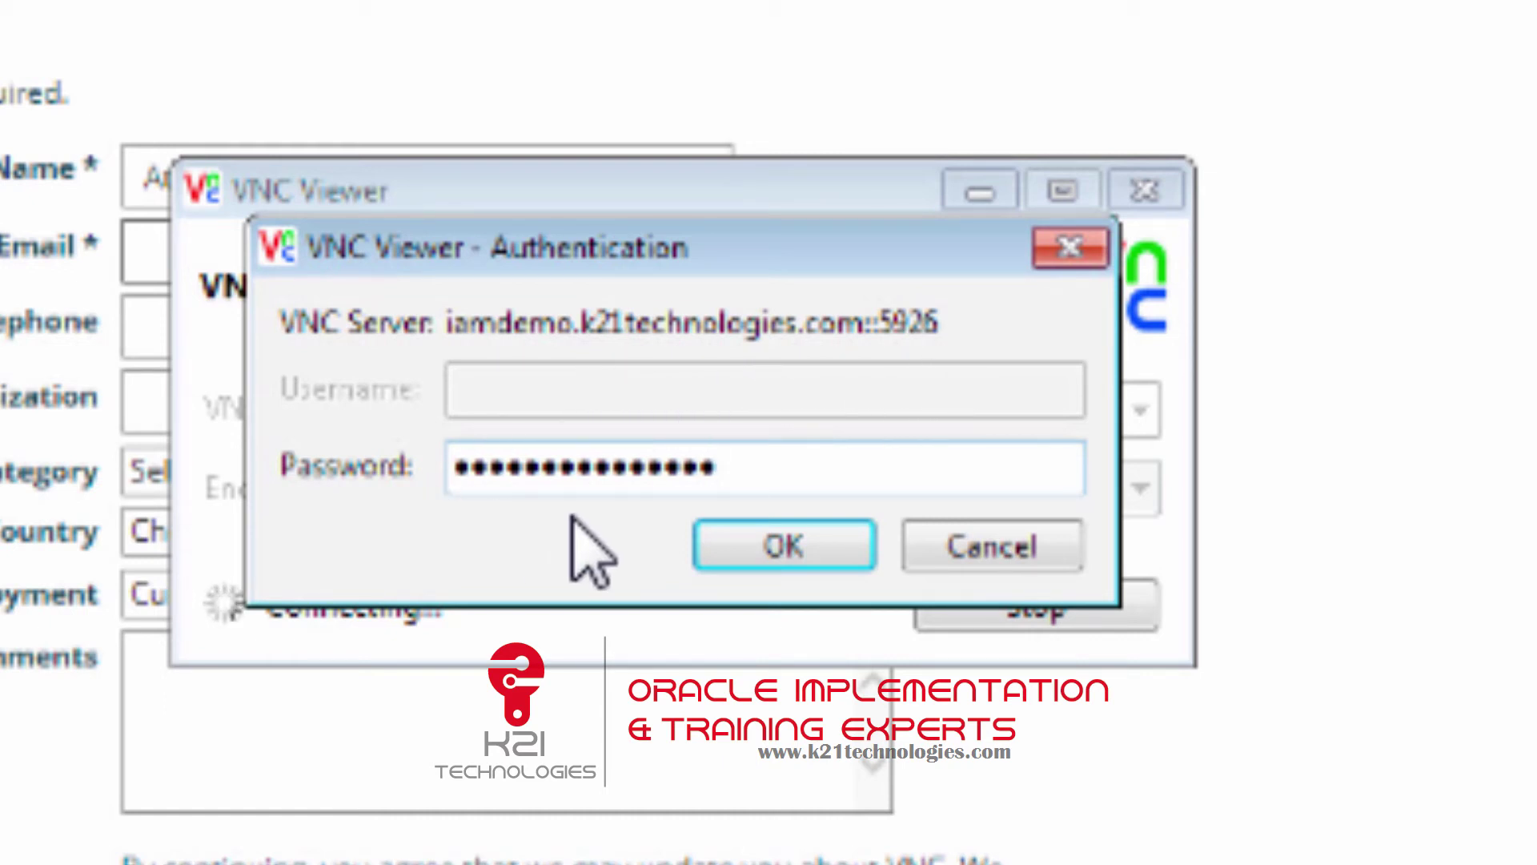
click(779, 548)
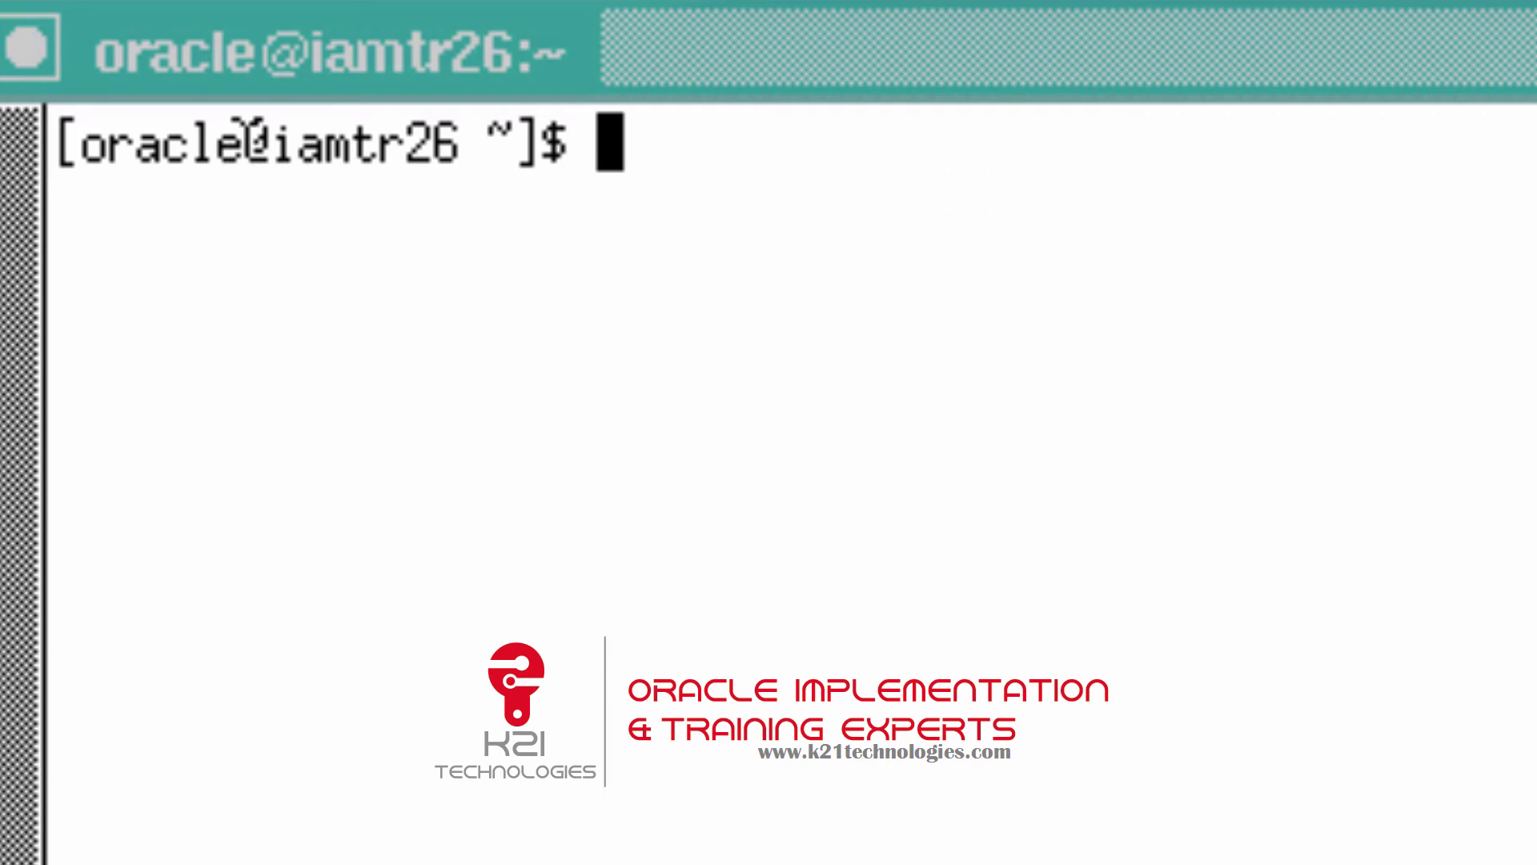
Highlight the user oracle and host iamtr26 in the remote shell prompt.
drag(244, 135, 90, 130)
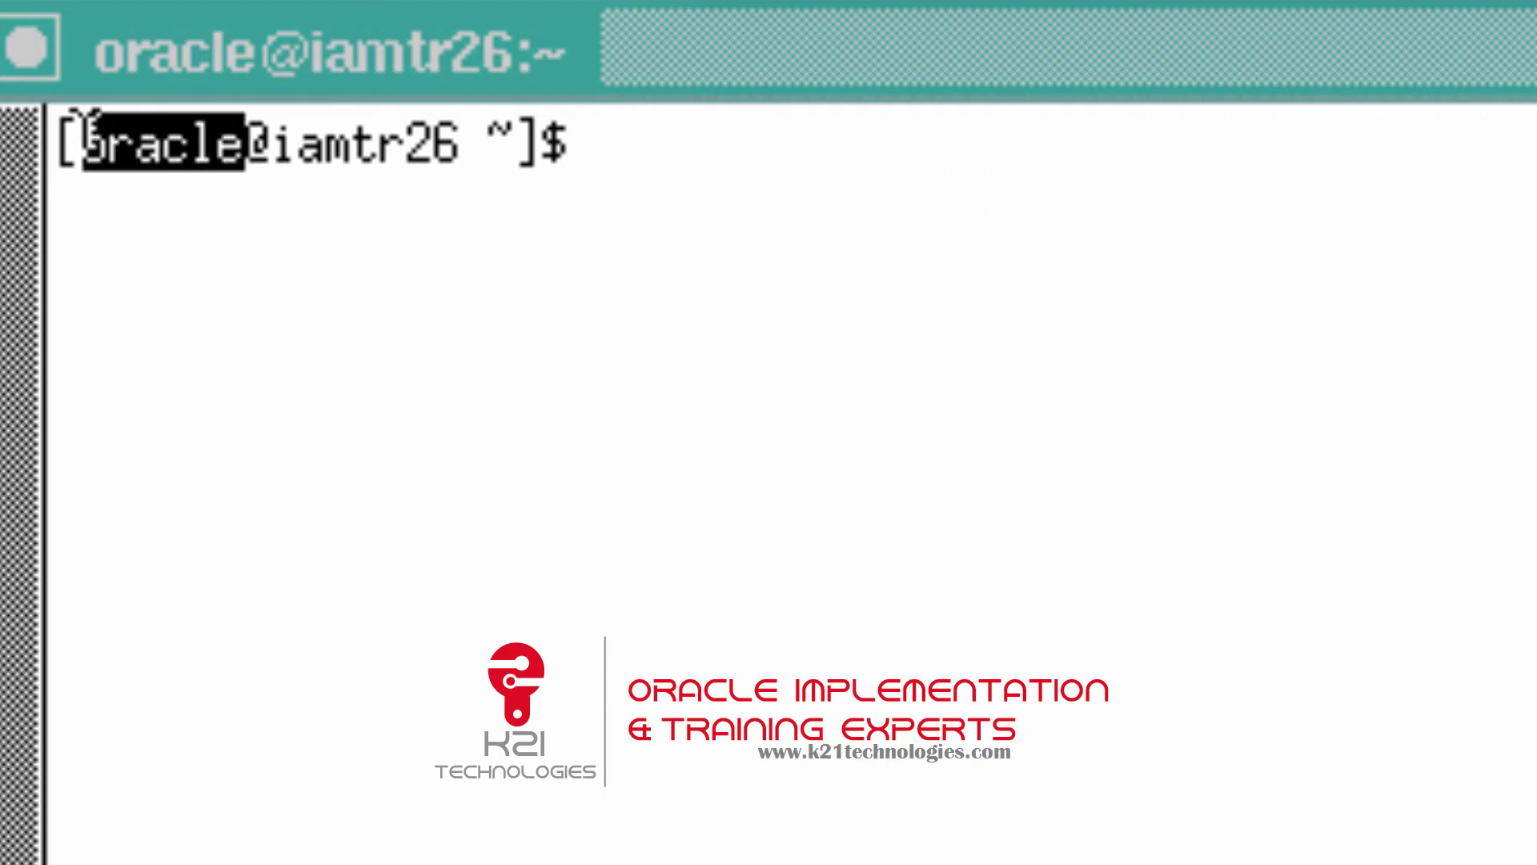
click(153, 201)
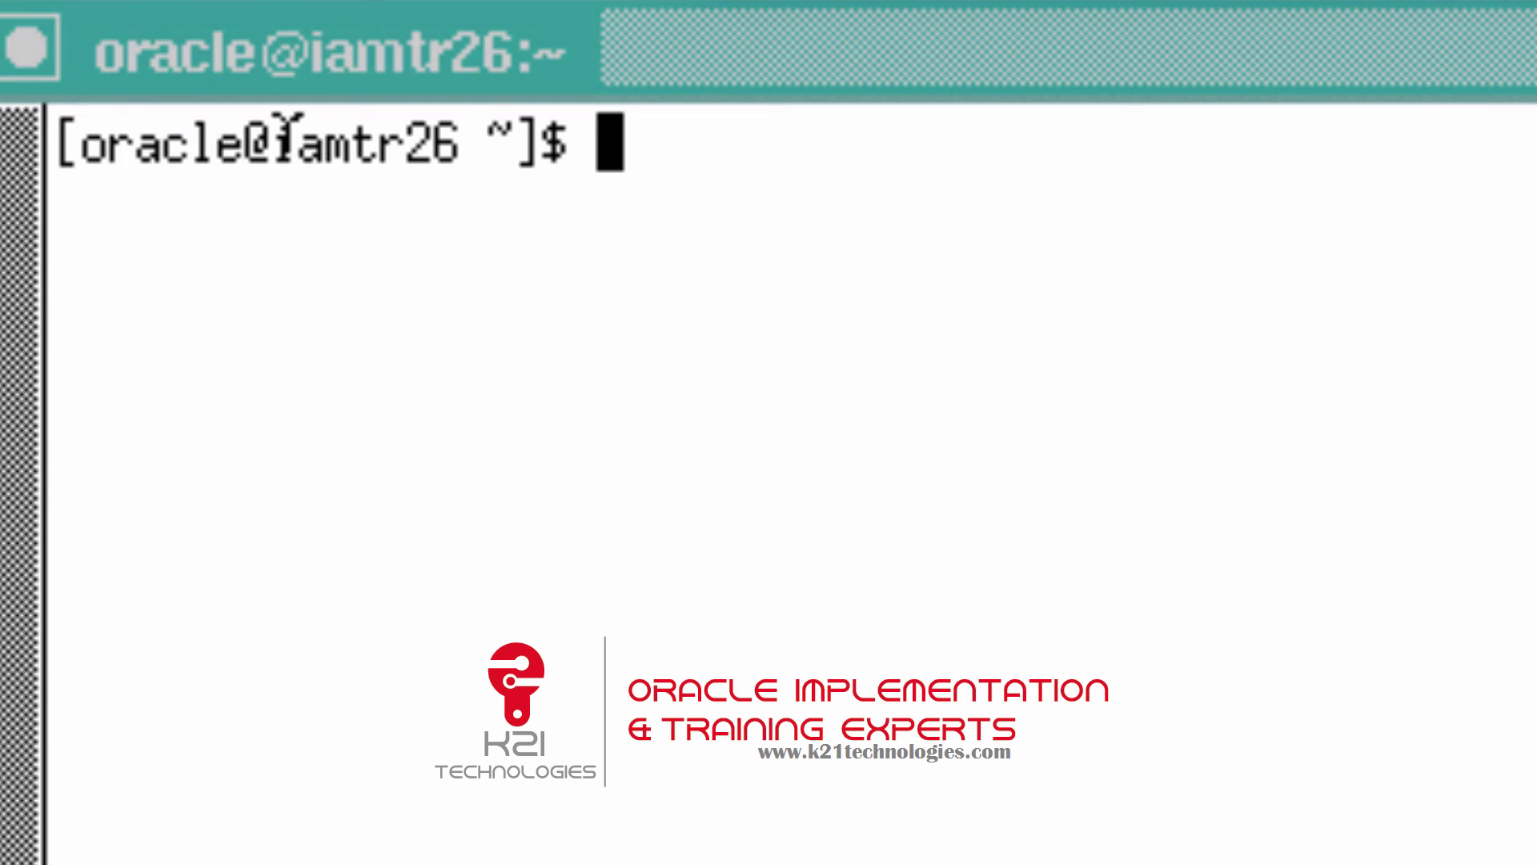
drag(277, 136, 446, 136)
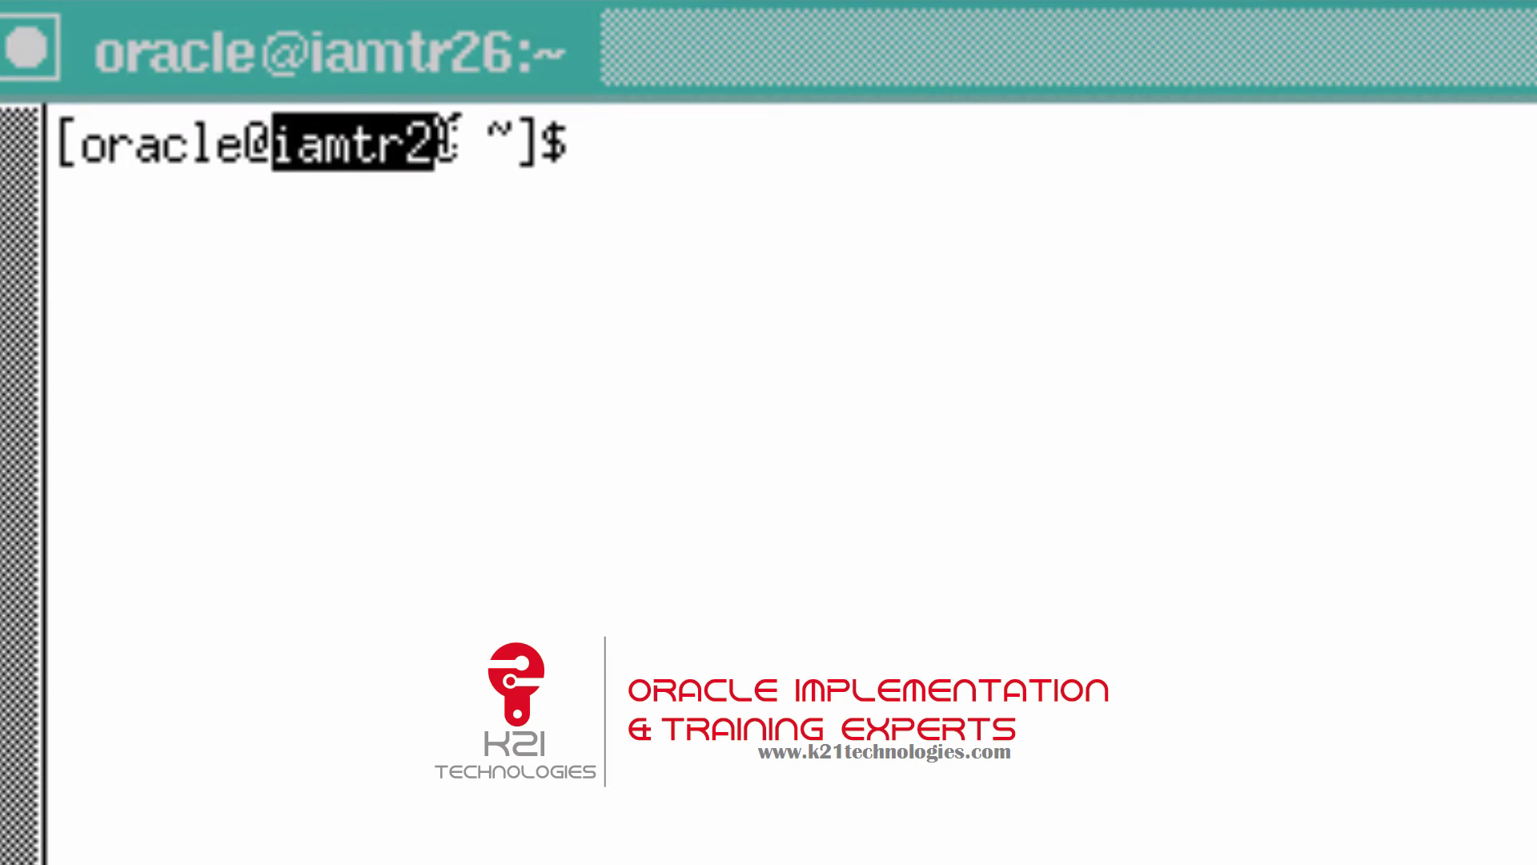
click(544, 143)
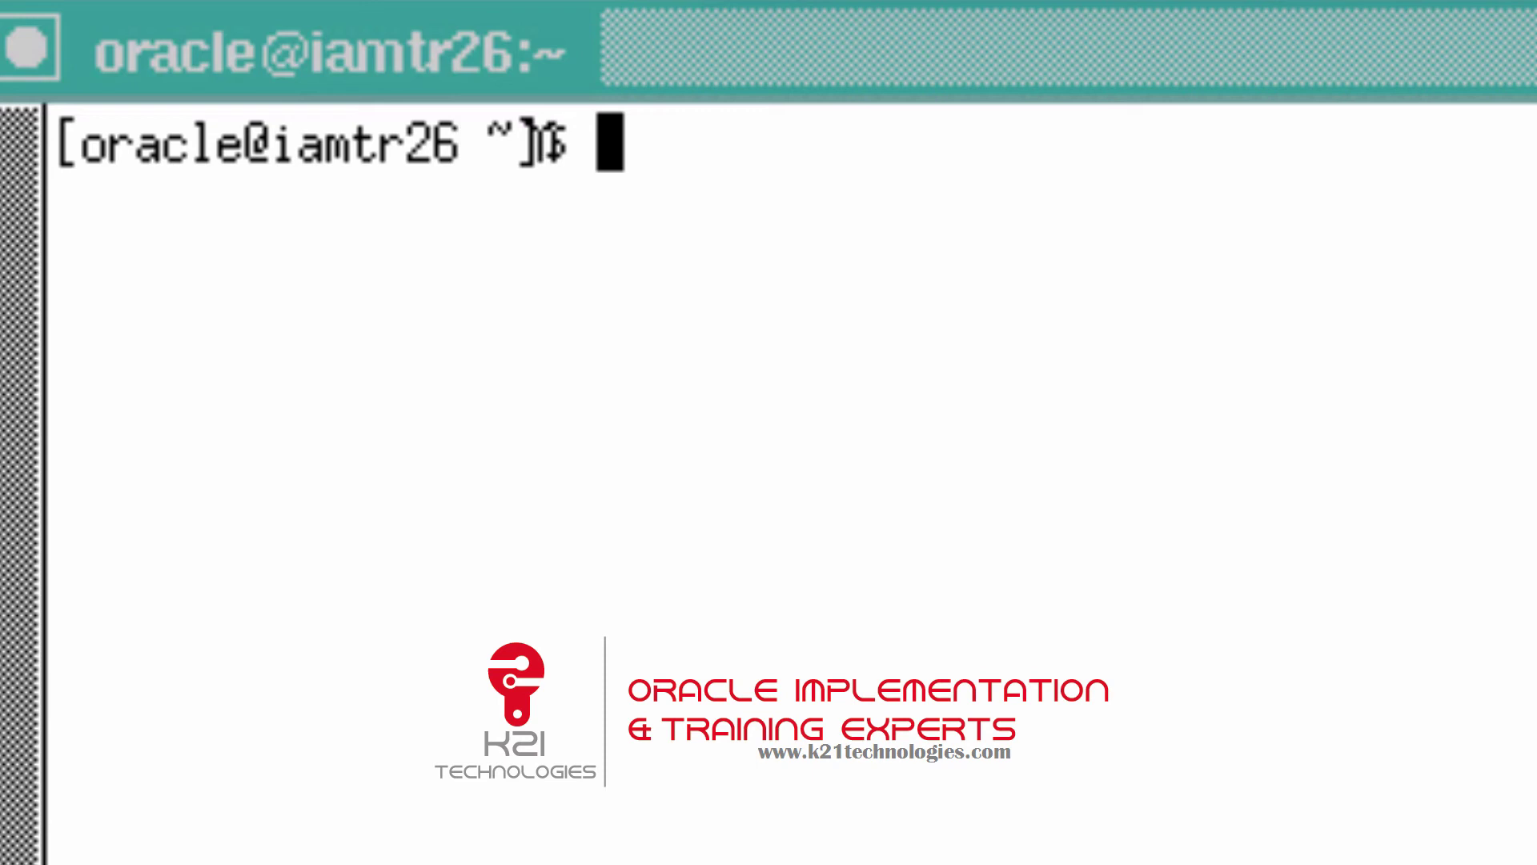
drag(270, 128, 440, 132)
click(552, 137)
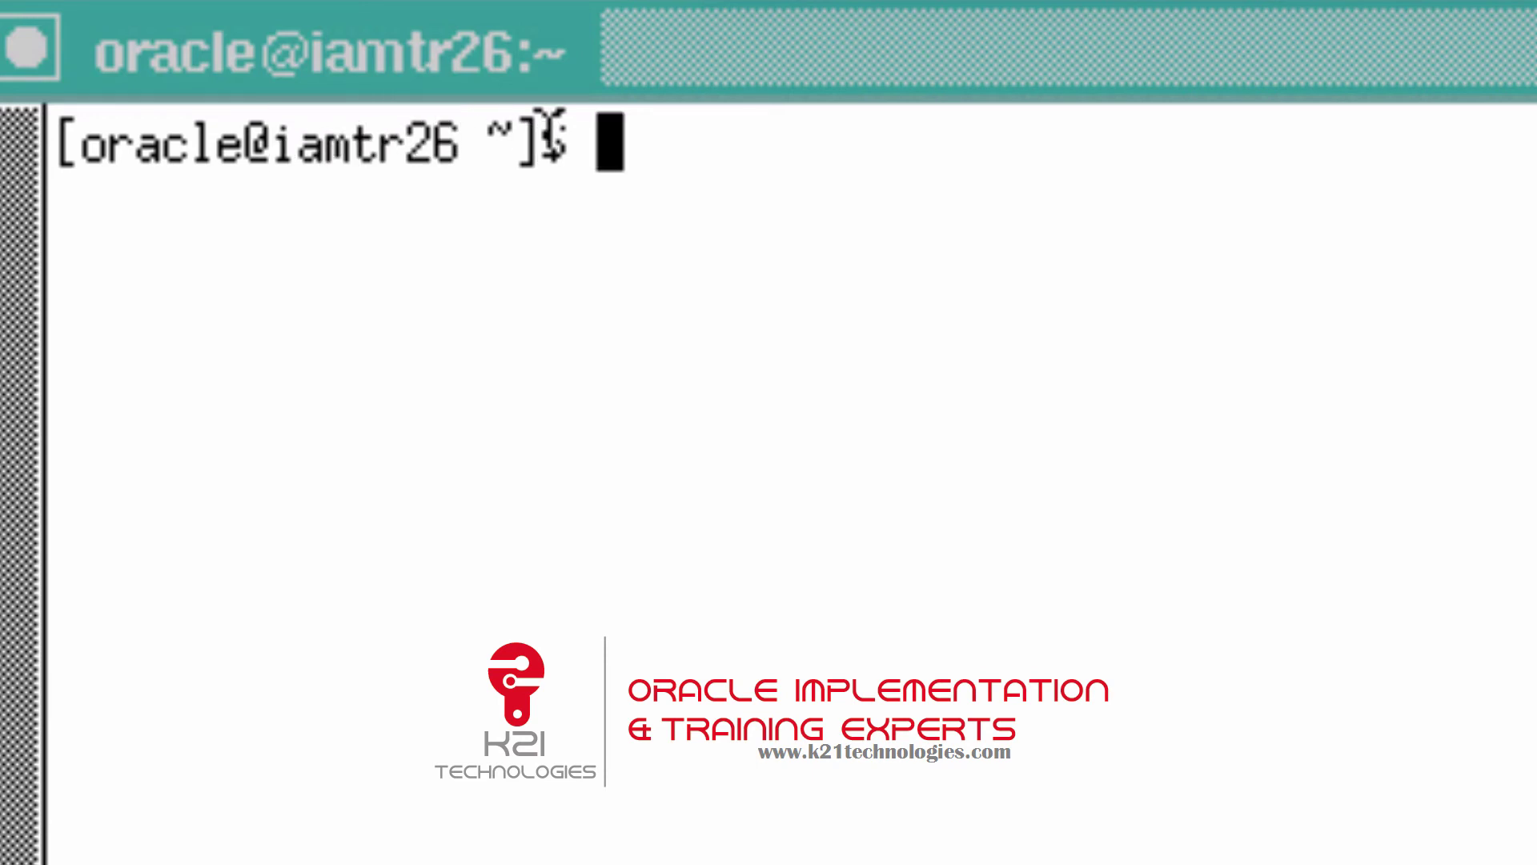
Run id and highlight oracle in the uid and gid output.
text(id)
key(Return)
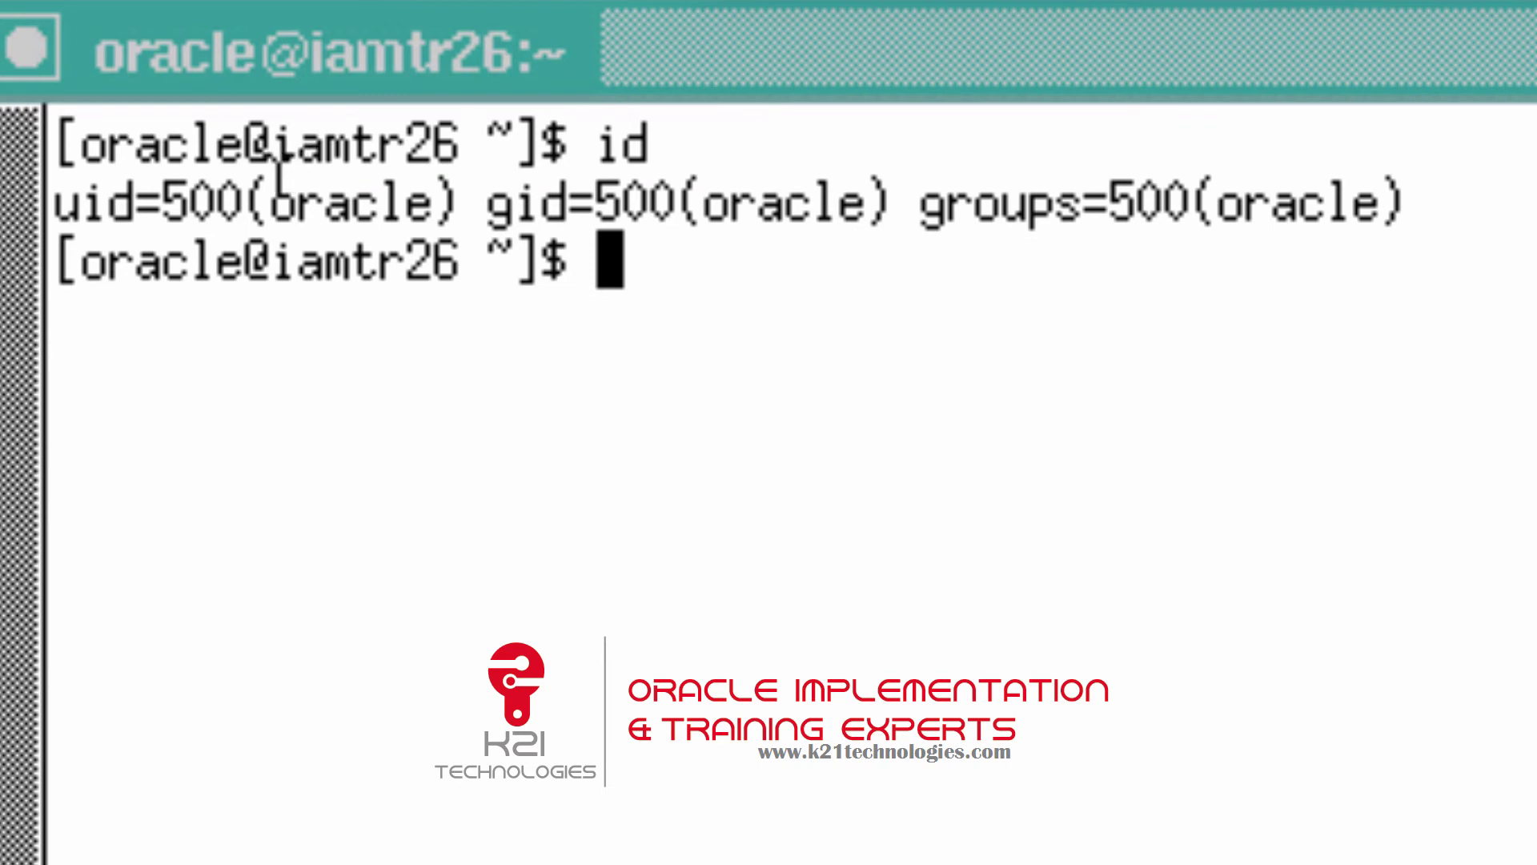
drag(274, 192, 440, 180)
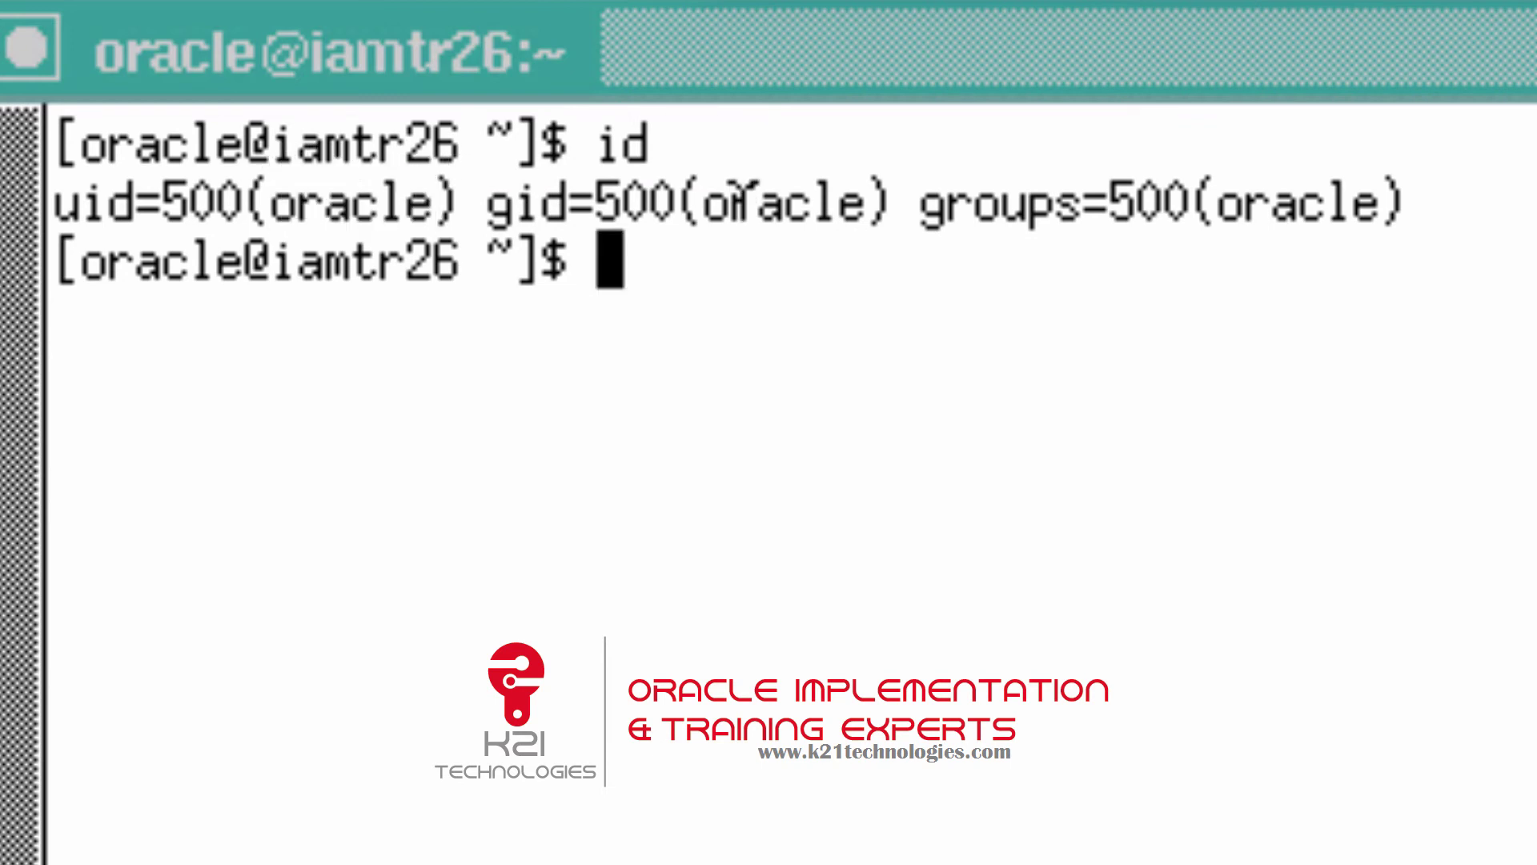
drag(730, 202, 900, 200)
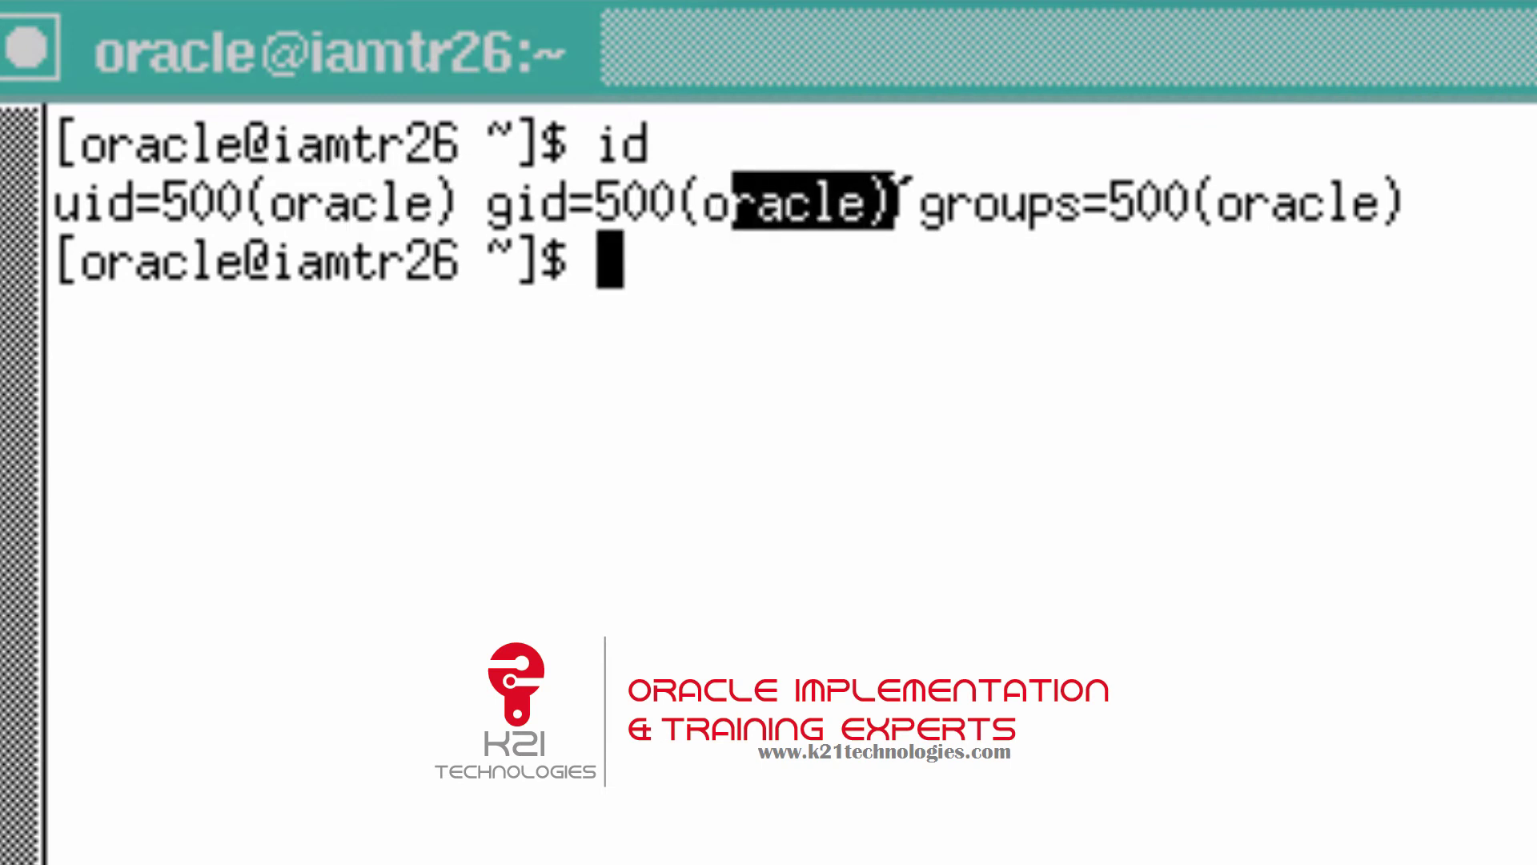
click(901, 200)
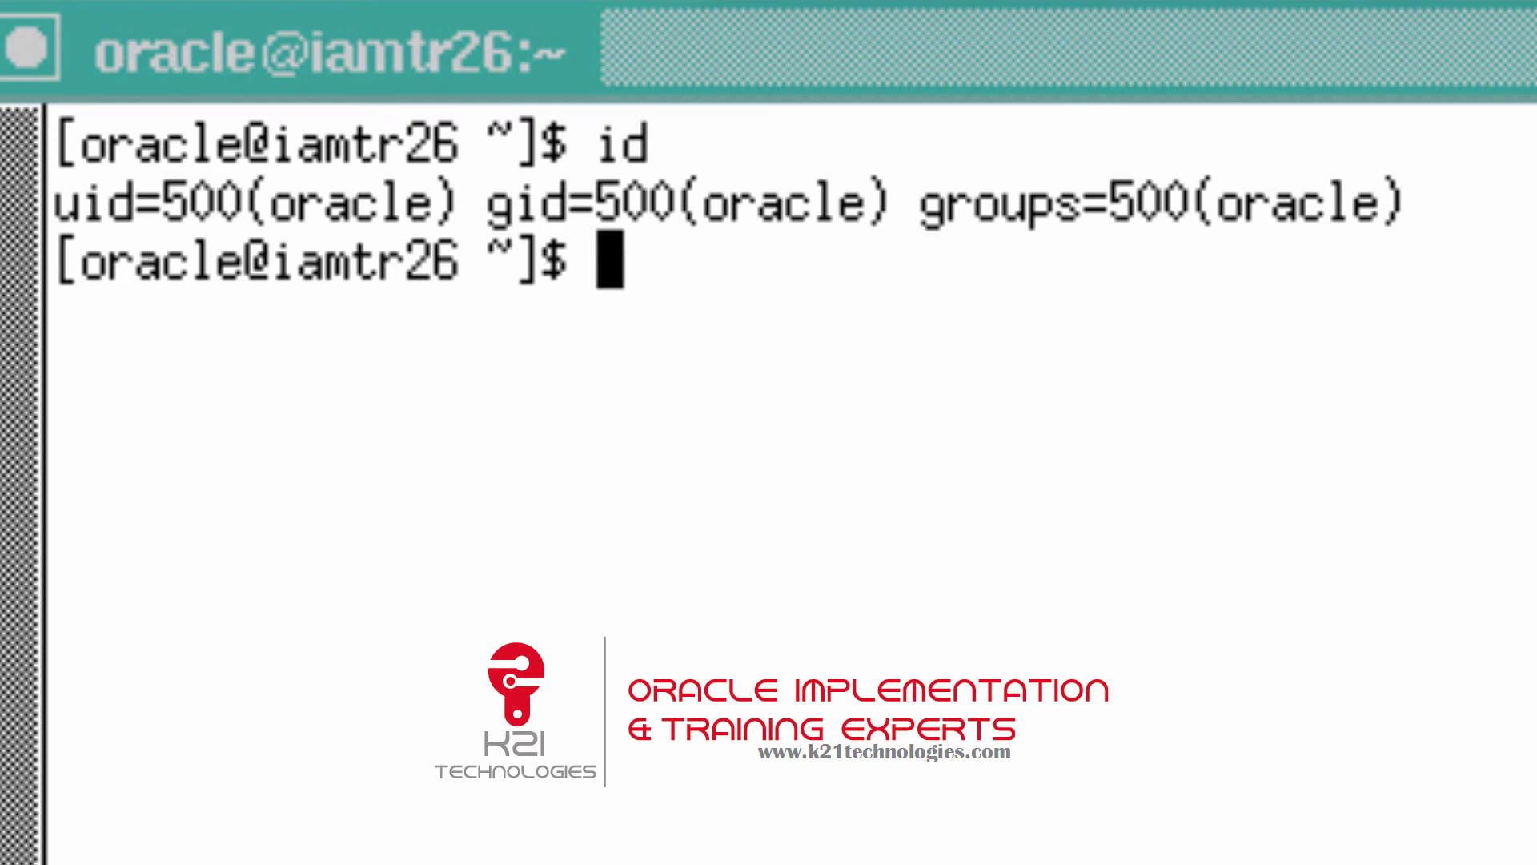
Change to /stage/oracle/ and list its directories: database, idam, idm, jdk, ohs, rcu, soa, webgate.
text(cd /stage/)
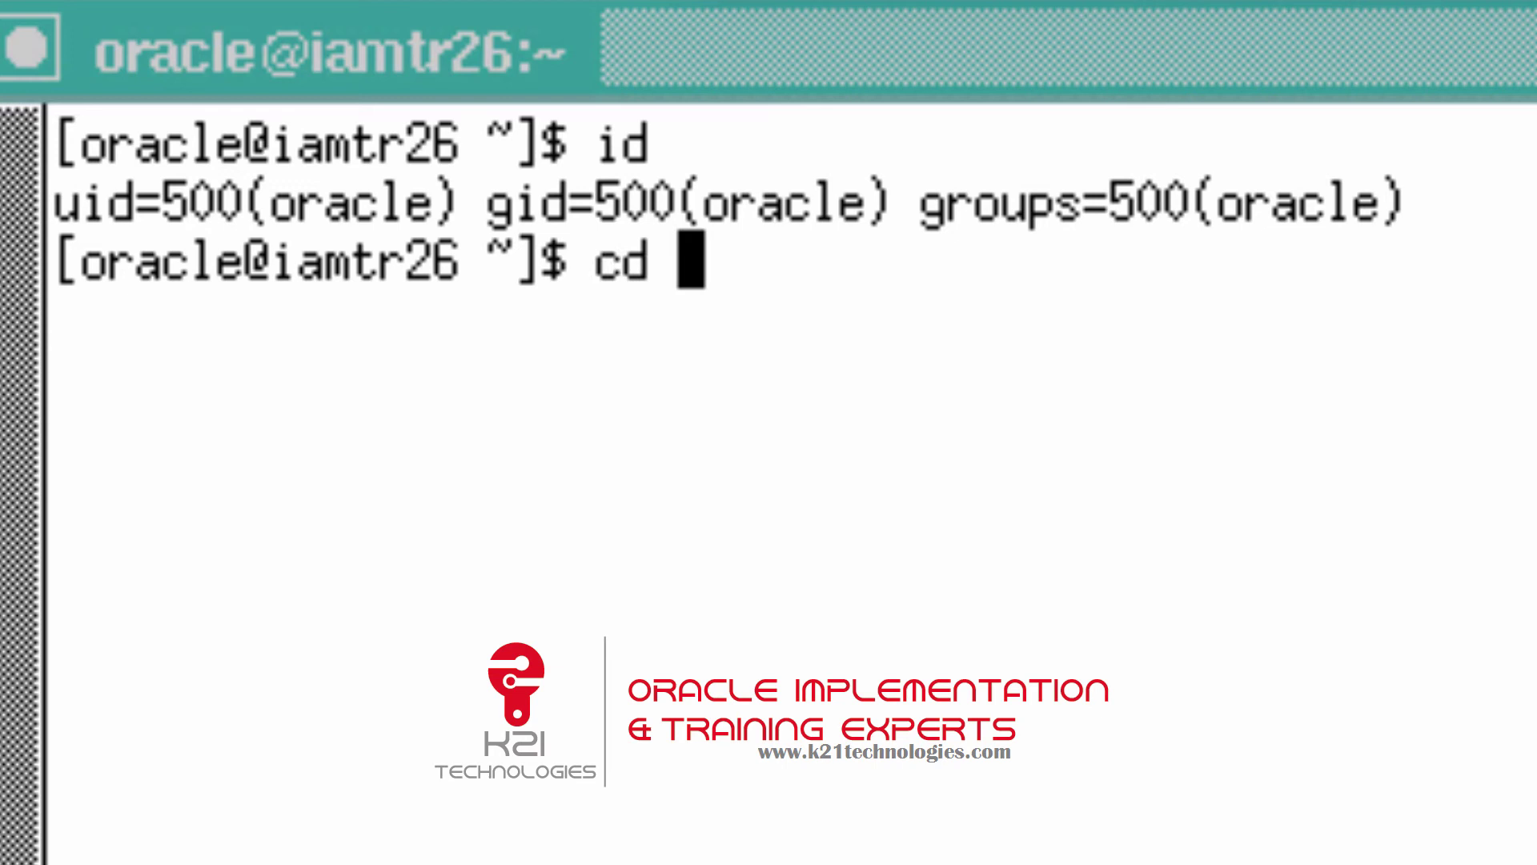
text(oracle/)
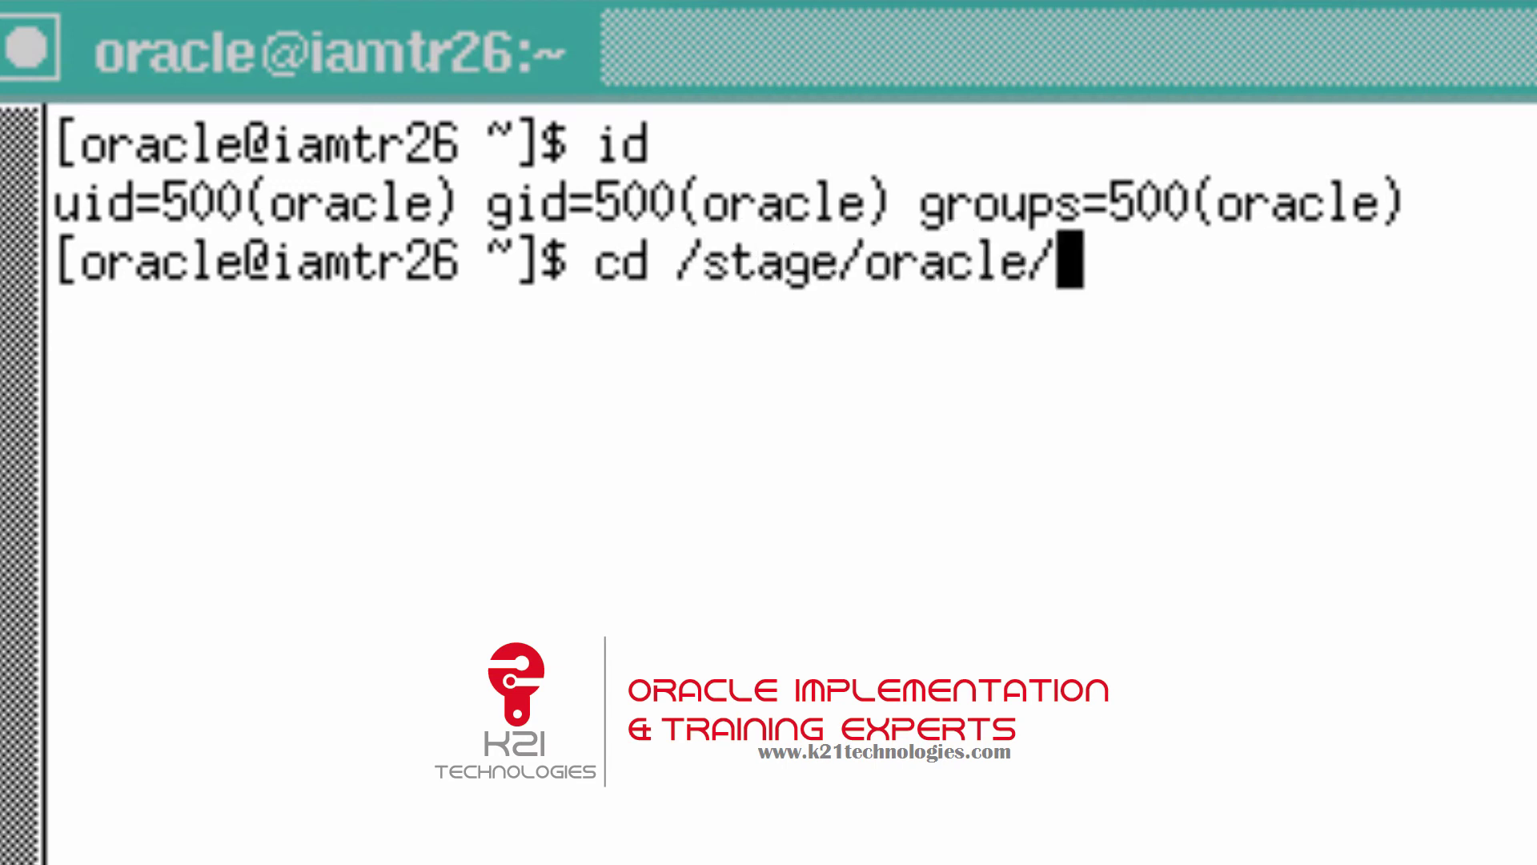
key(Return)
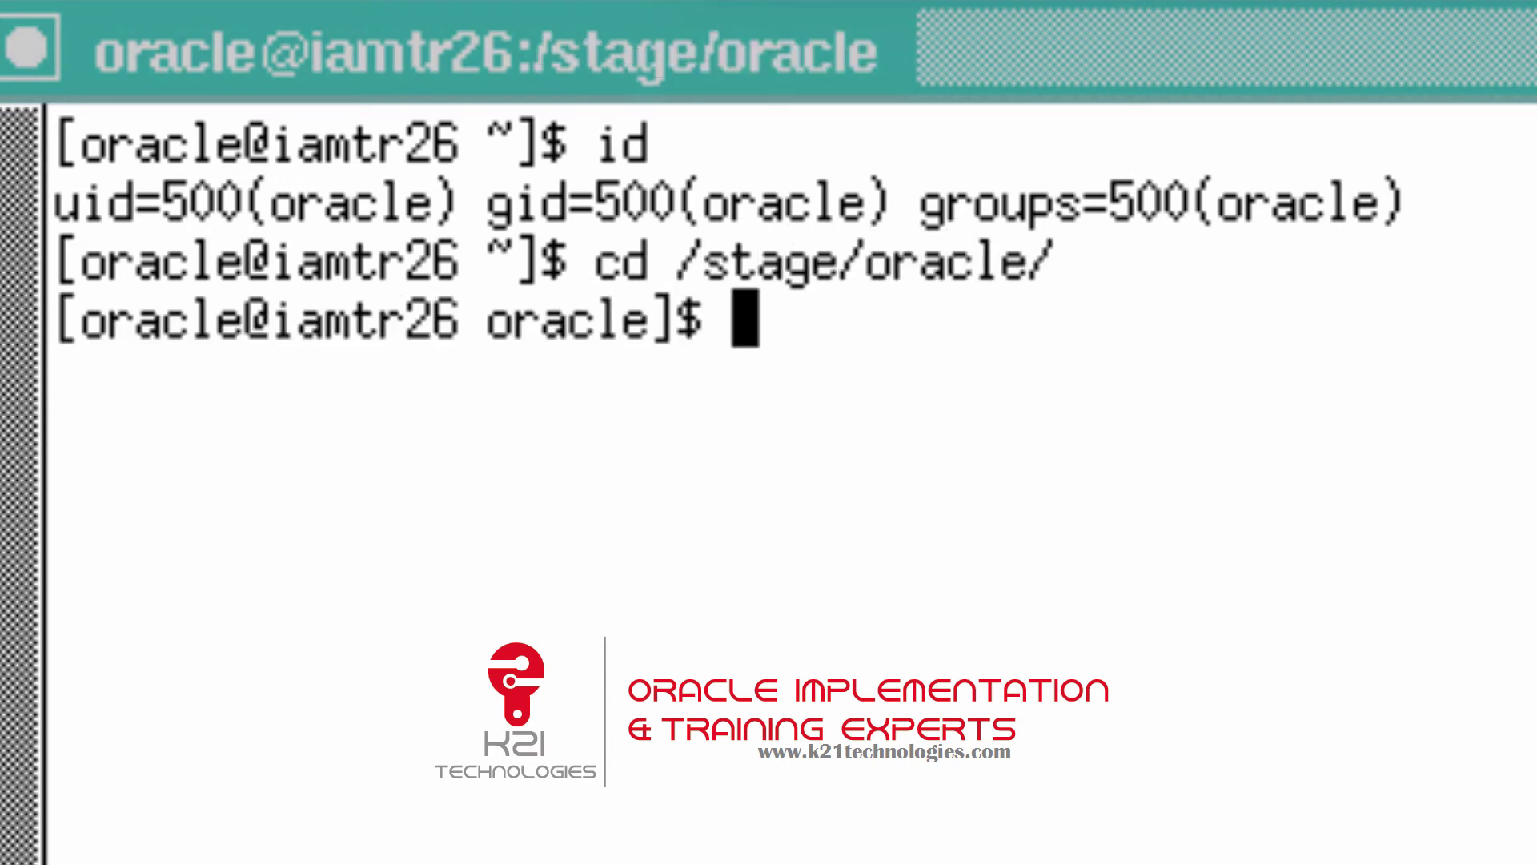
text(ls)
key(Return)
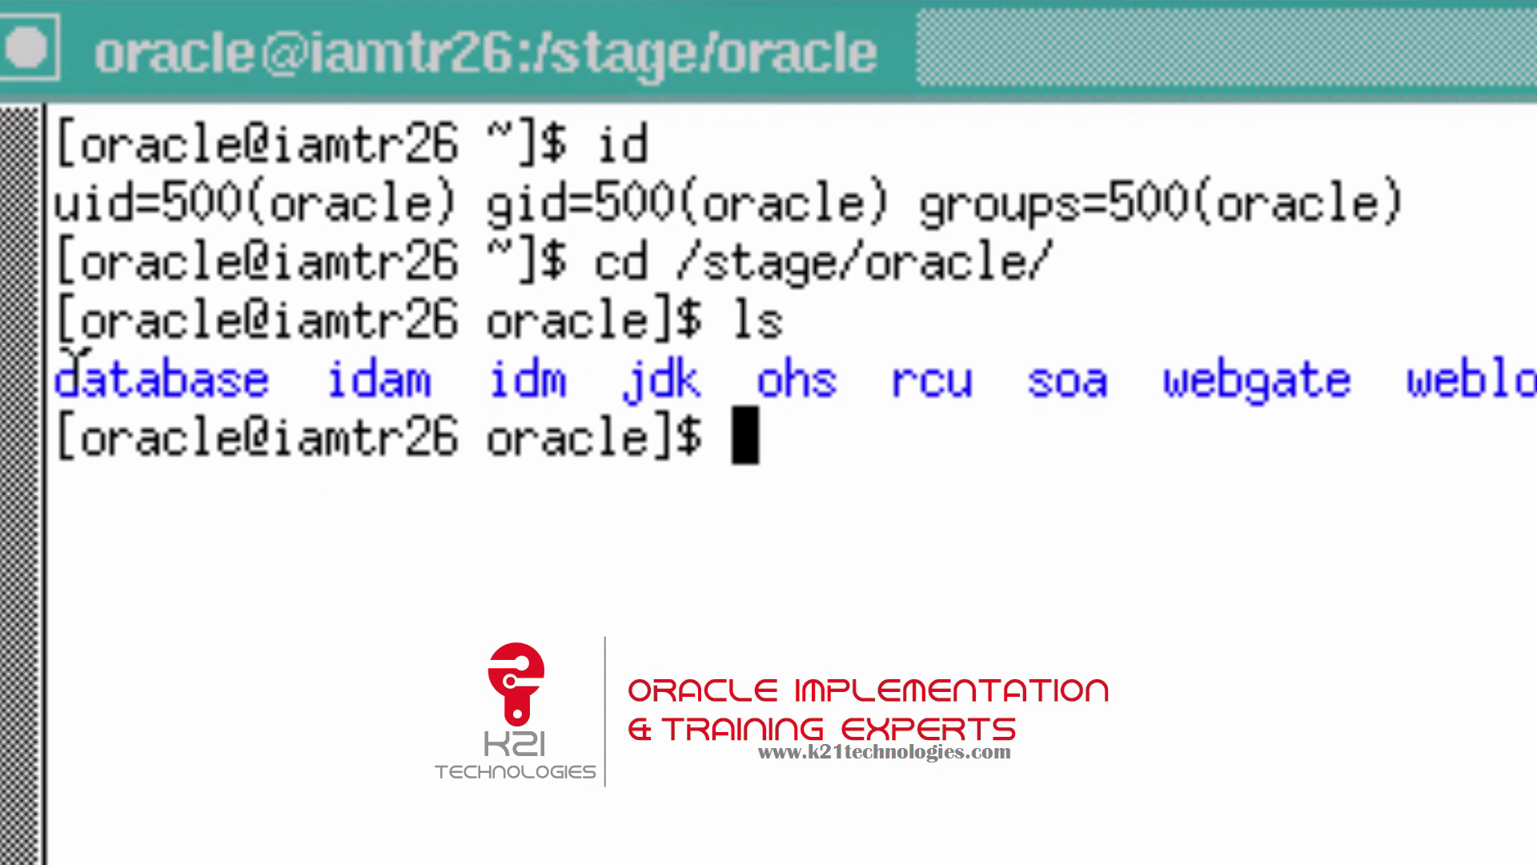
drag(56, 378, 1533, 361)
click(951, 551)
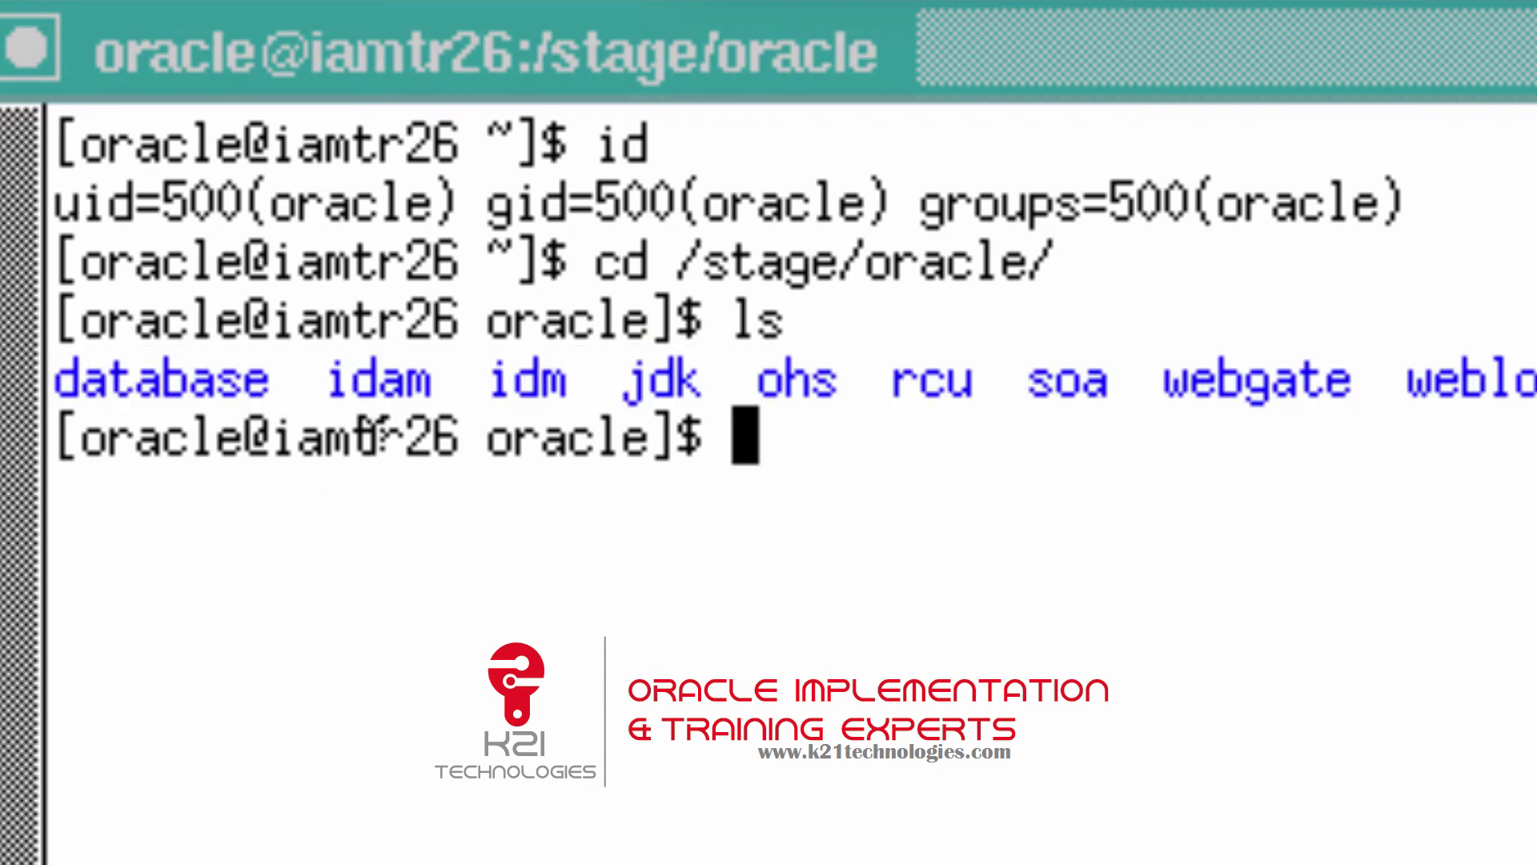